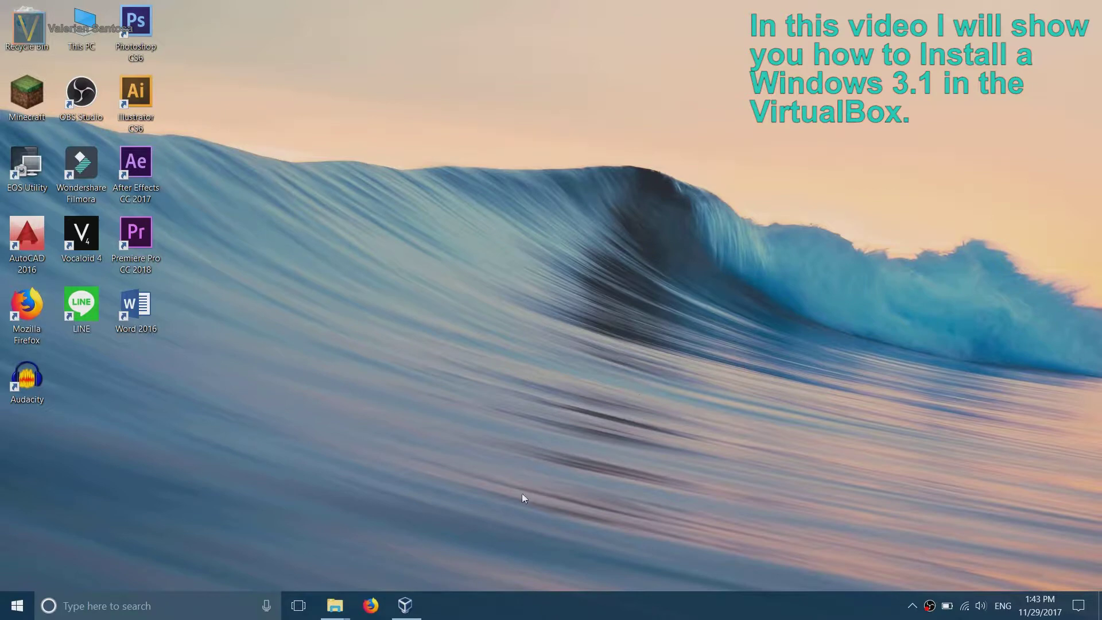
Step: Create a virtual machine named Windows 3.1 with version Windows 3.1, 32 MB of memory and a new virtual hard disk
click(405, 604)
click(314, 117)
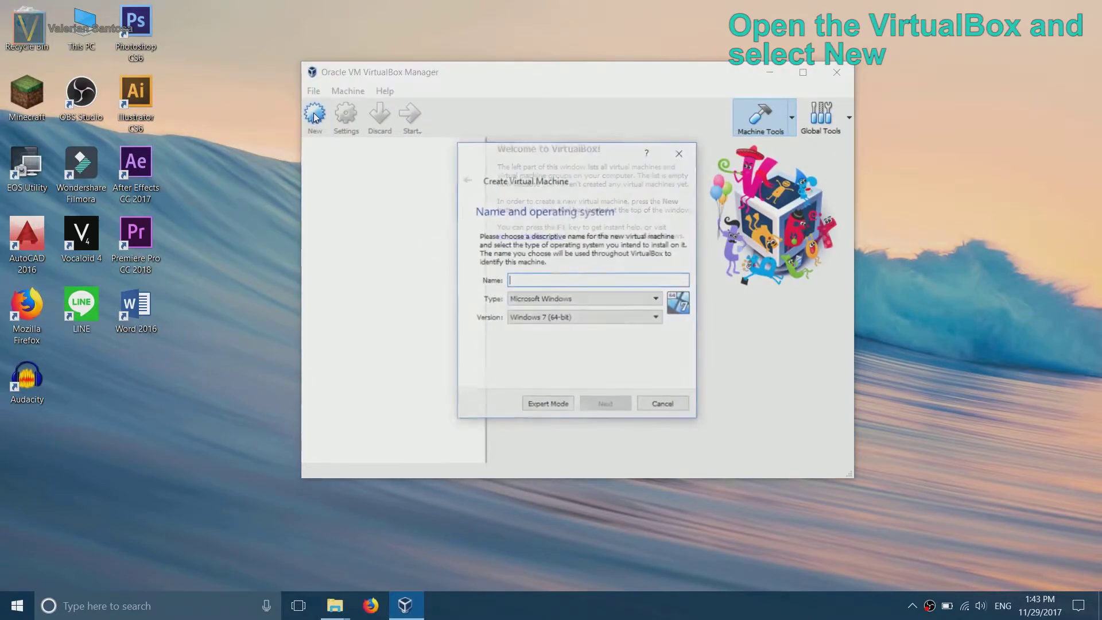
text(Windows 3.1)
click(560, 406)
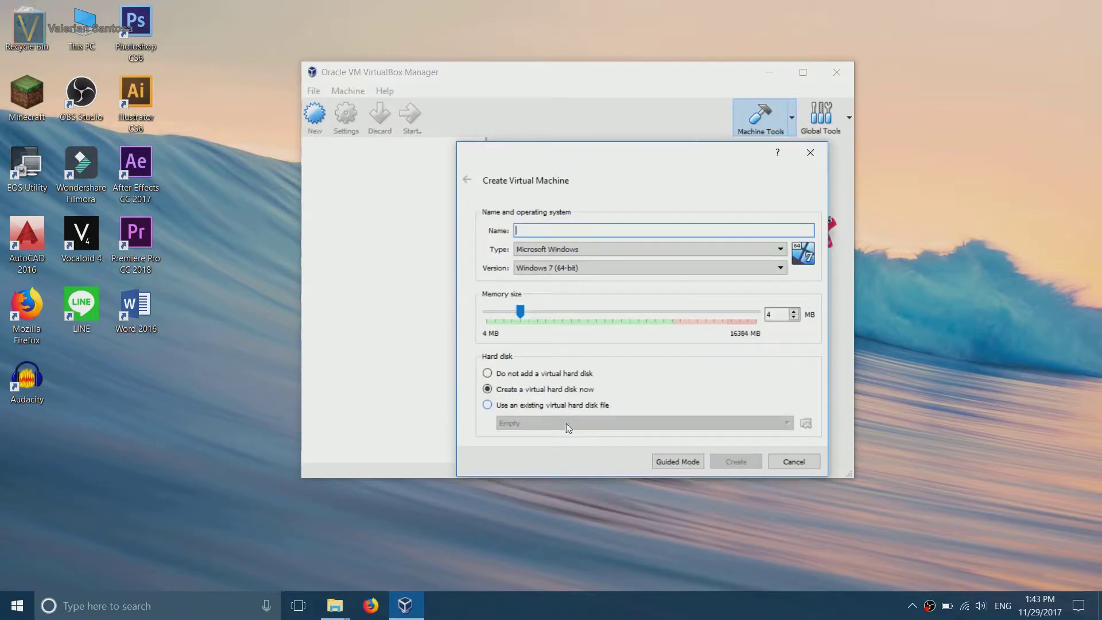
text(Win)
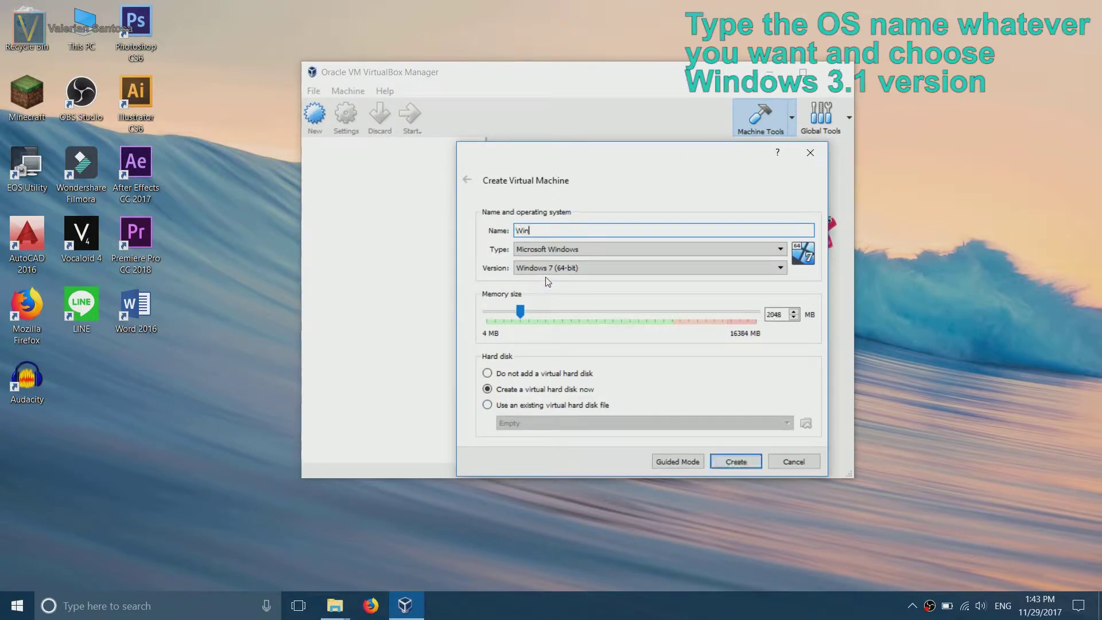
text(dows 3.1)
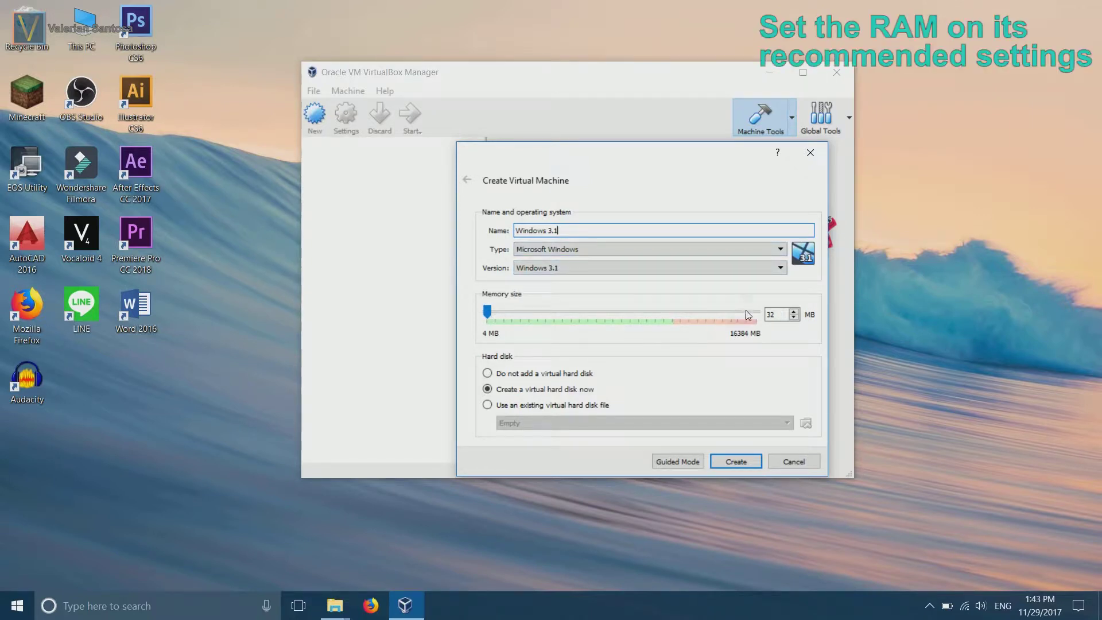
click(775, 313)
click(736, 462)
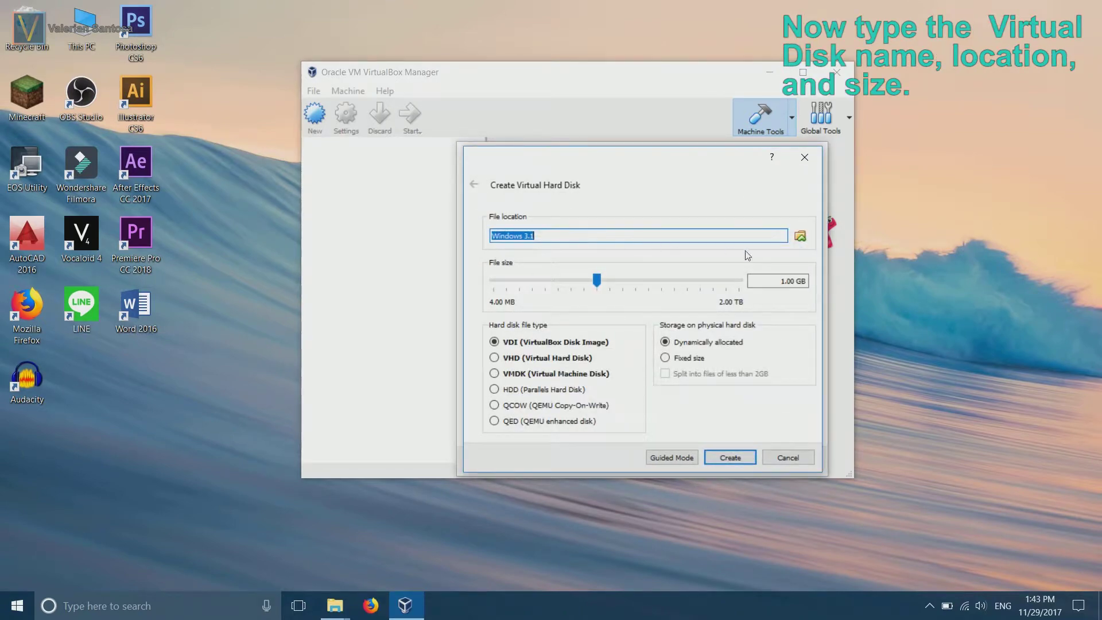
Step: Browse to the Software folder on DATA (D:) as the location for the new virtual hard disk
click(800, 236)
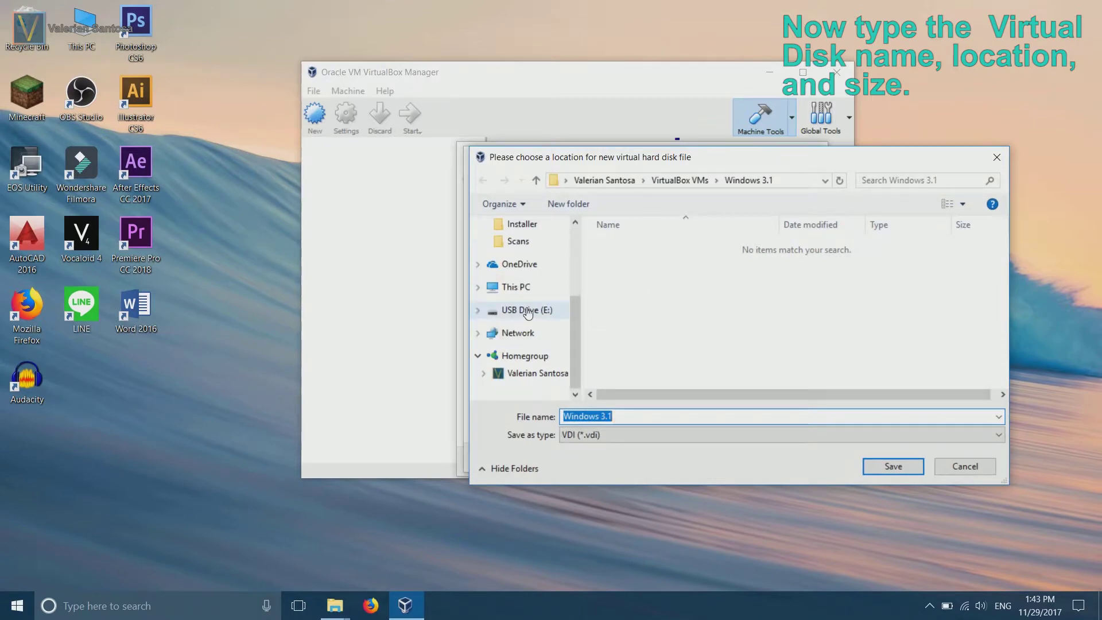
click(516, 287)
scroll(712, 344, down, 1)
double_click(711, 347)
double_click(661, 305)
double_click(661, 290)
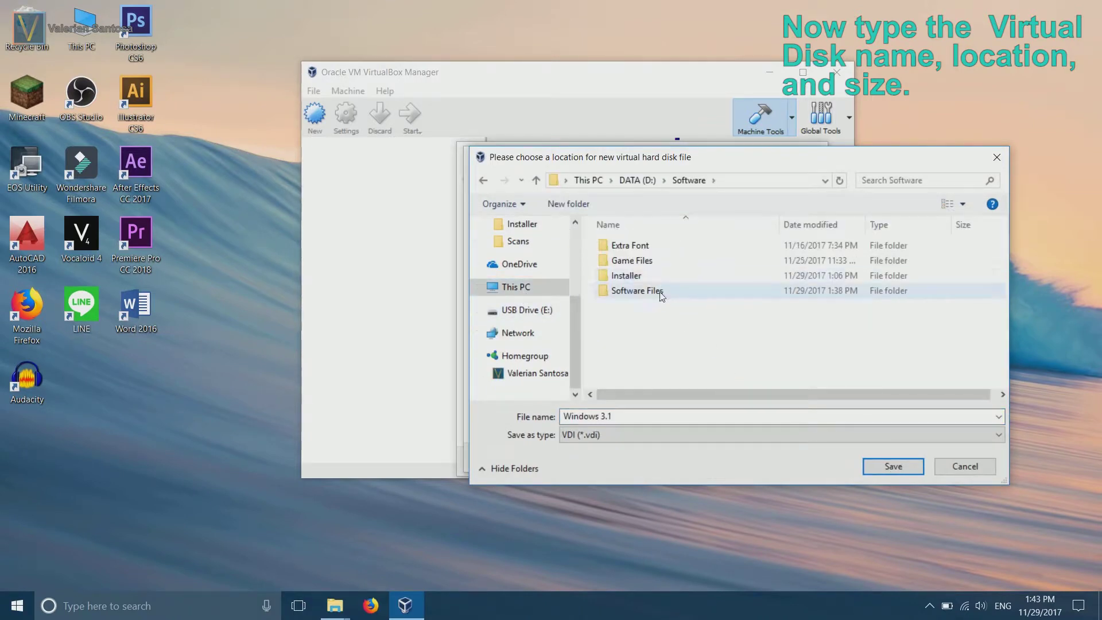
click(485, 181)
Step: Add a folder named Virtual Disk, save Windows 3.1.vdi in it and create the 1.00 GB dynamically allocated disk
click(585, 206)
text(Virtual Disk)
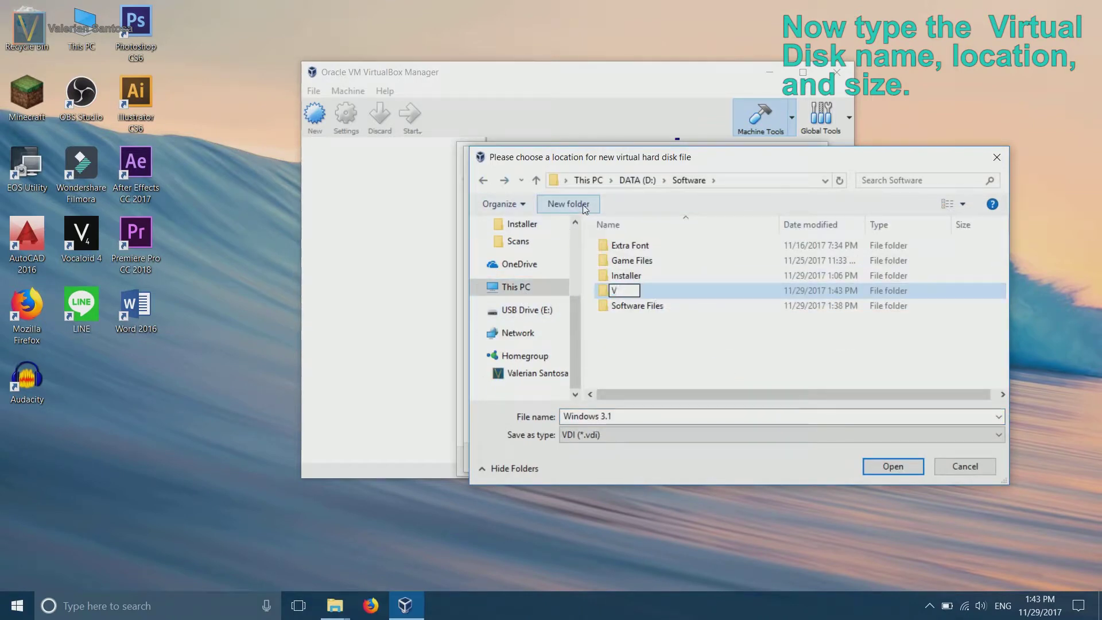
key(Return)
double_click(705, 291)
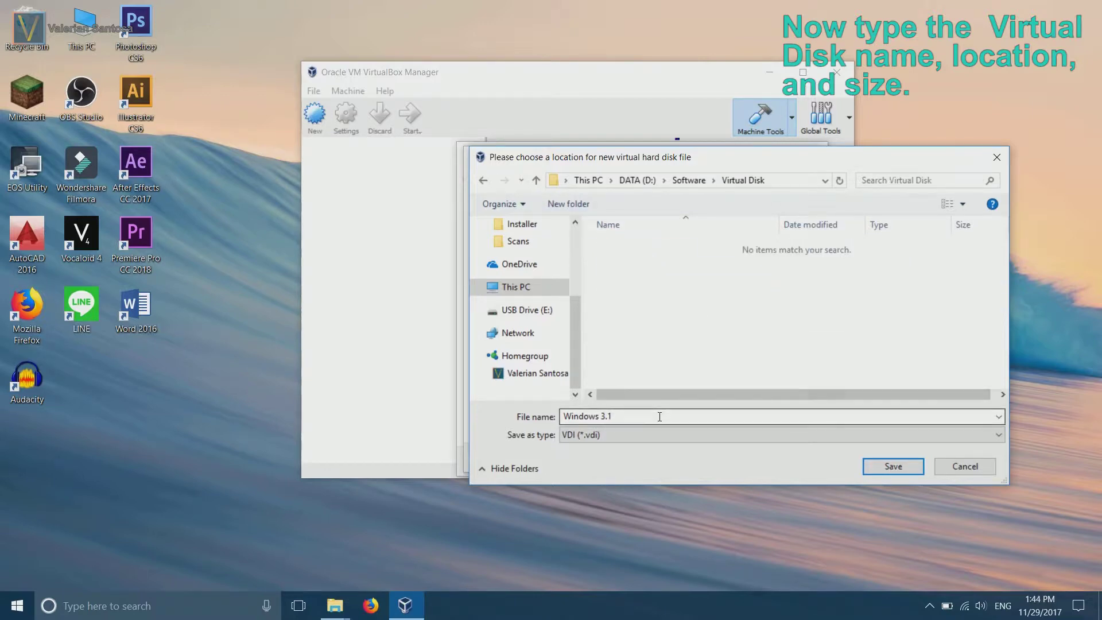
click(874, 467)
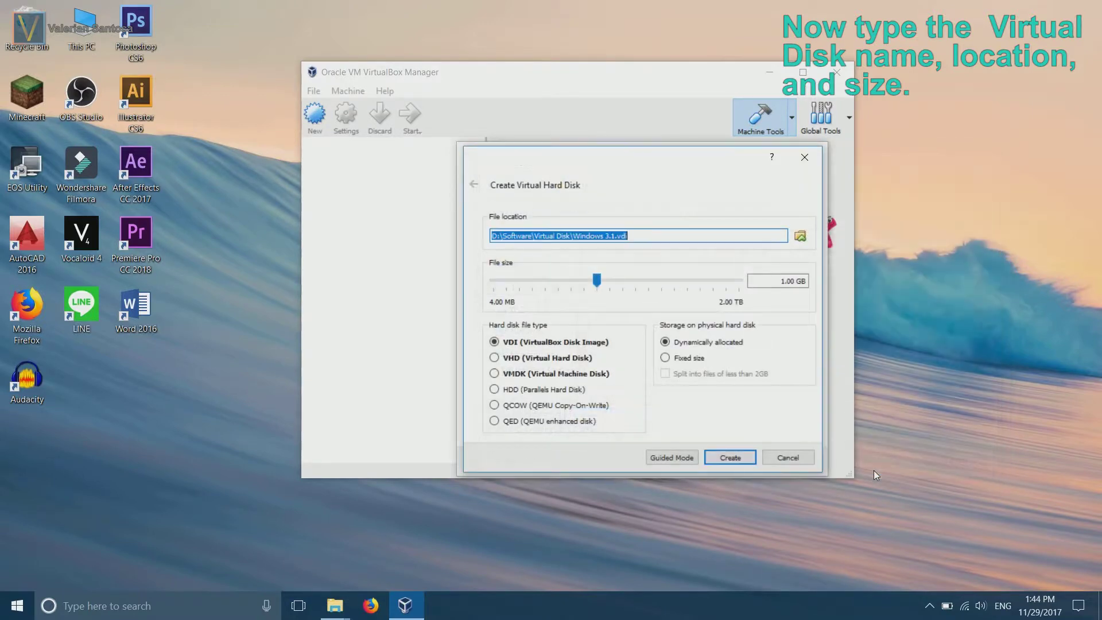
click(722, 459)
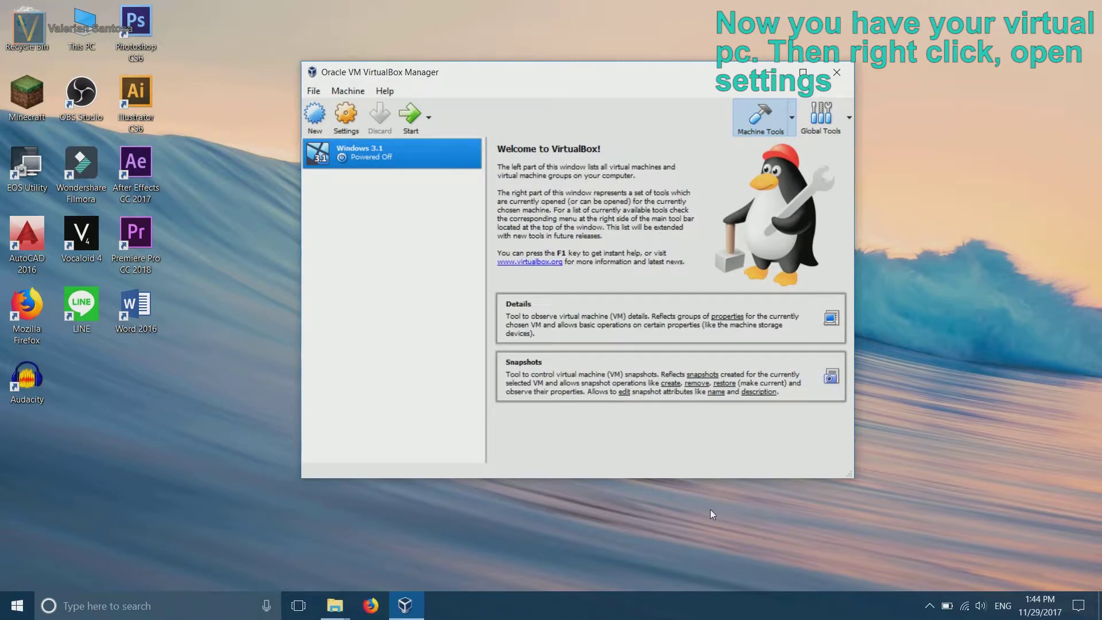
Step: Insert the Disk1 image from the Microsoft MS-DOS 6.22 Plus Enhanced Tools folder into the Windows 3.1 machine's floppy drive
right_click(374, 161)
click(426, 170)
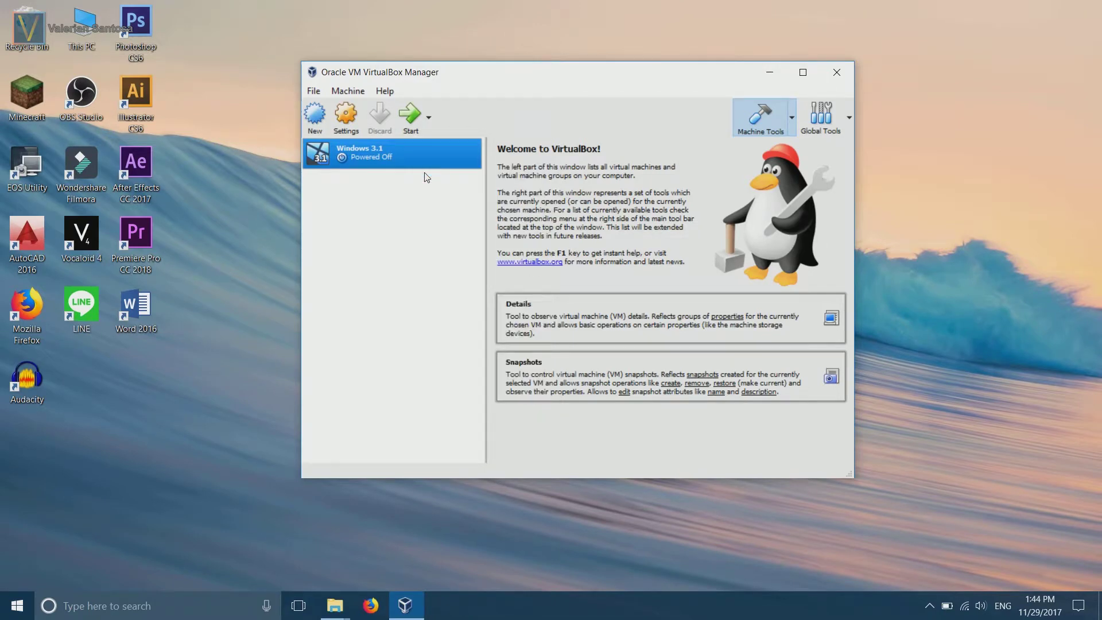
click(390, 161)
click(391, 207)
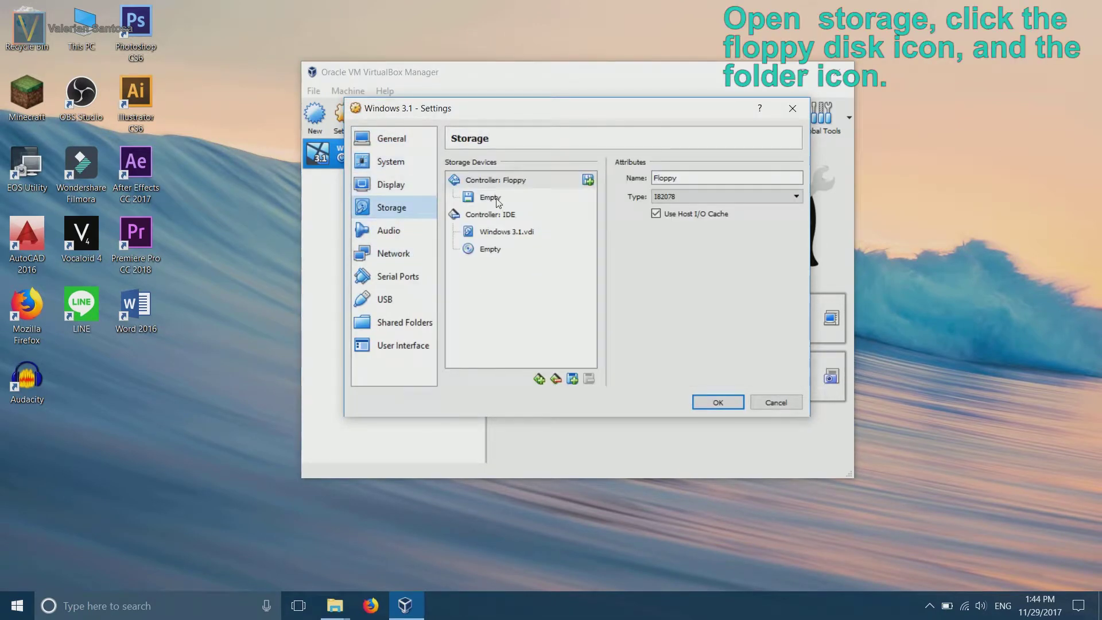
click(496, 199)
click(795, 178)
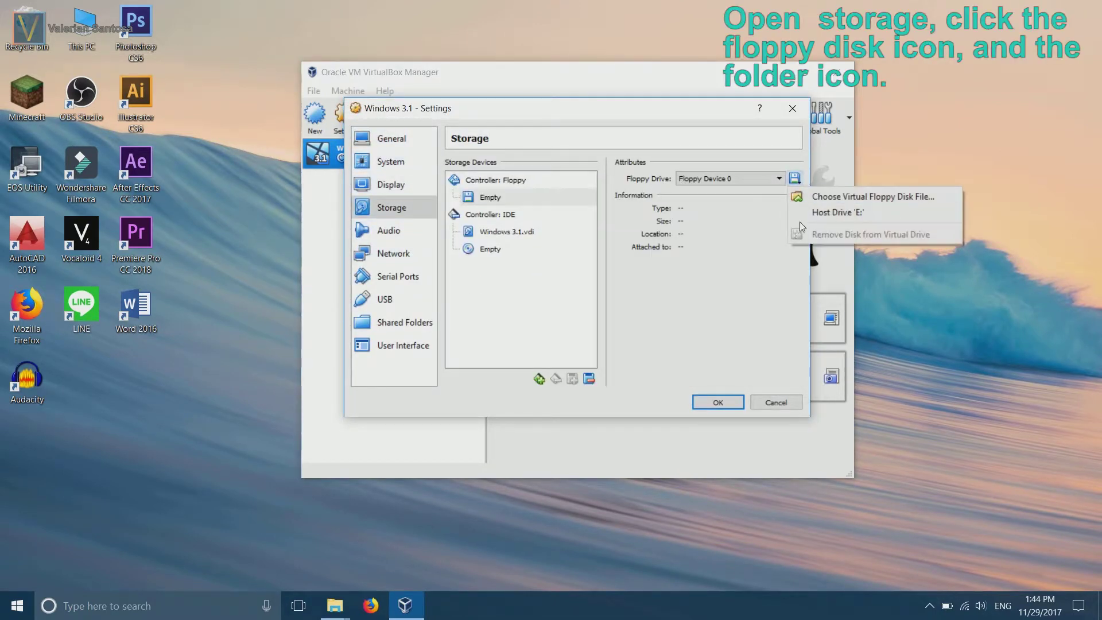
click(808, 198)
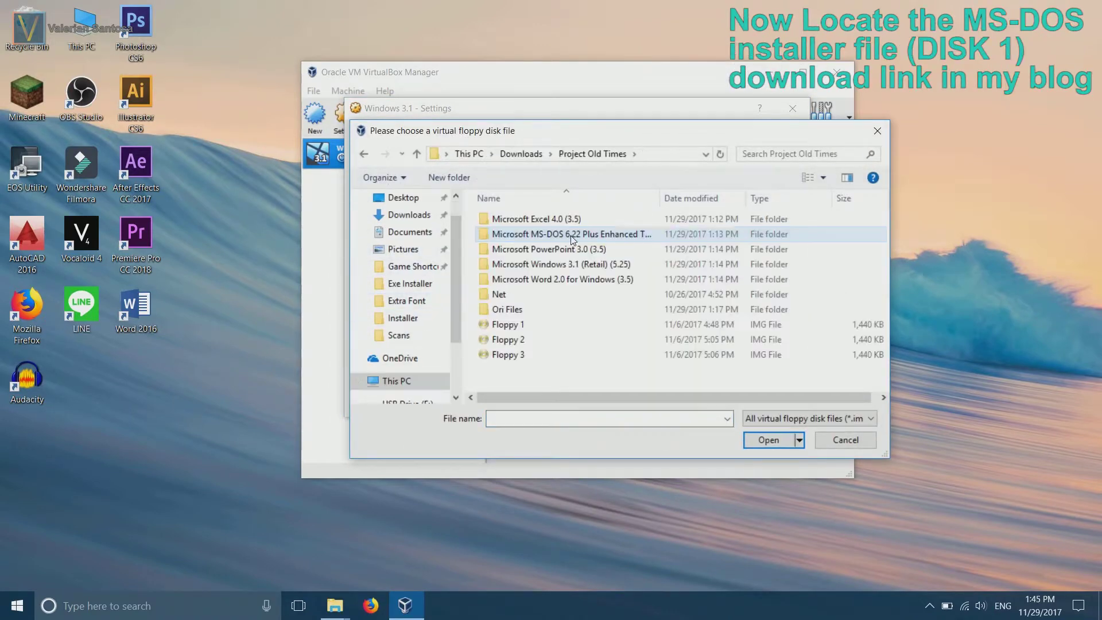
double_click(509, 241)
click(632, 219)
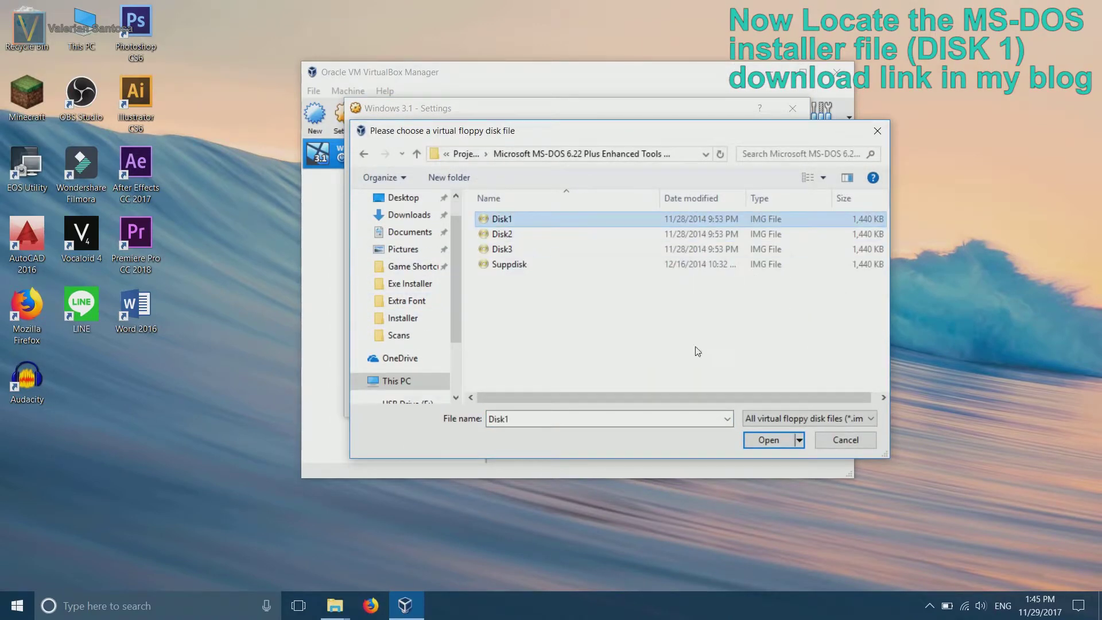
click(763, 439)
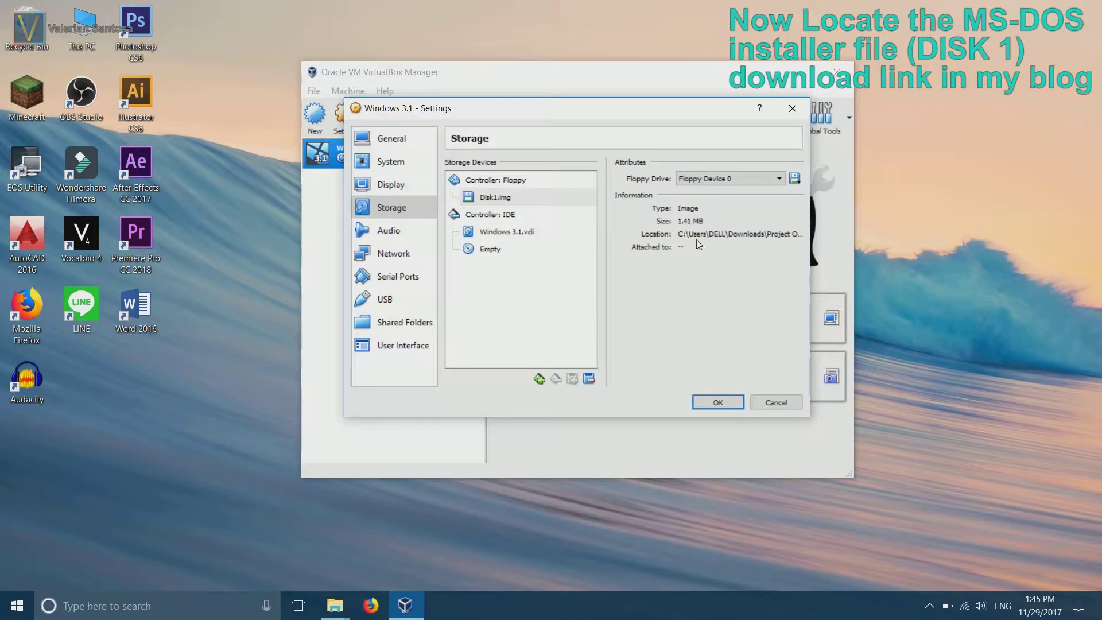
click(718, 403)
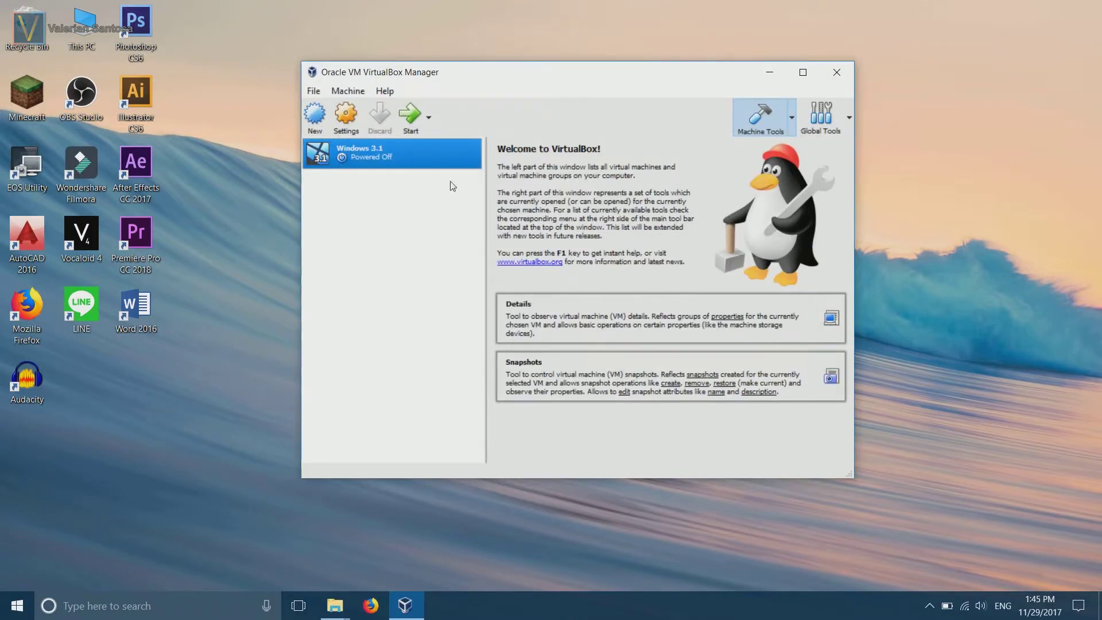
Step: Start the Windows 3.1 machine, maximize its window and dismiss the keyboard capture notice
click(410, 115)
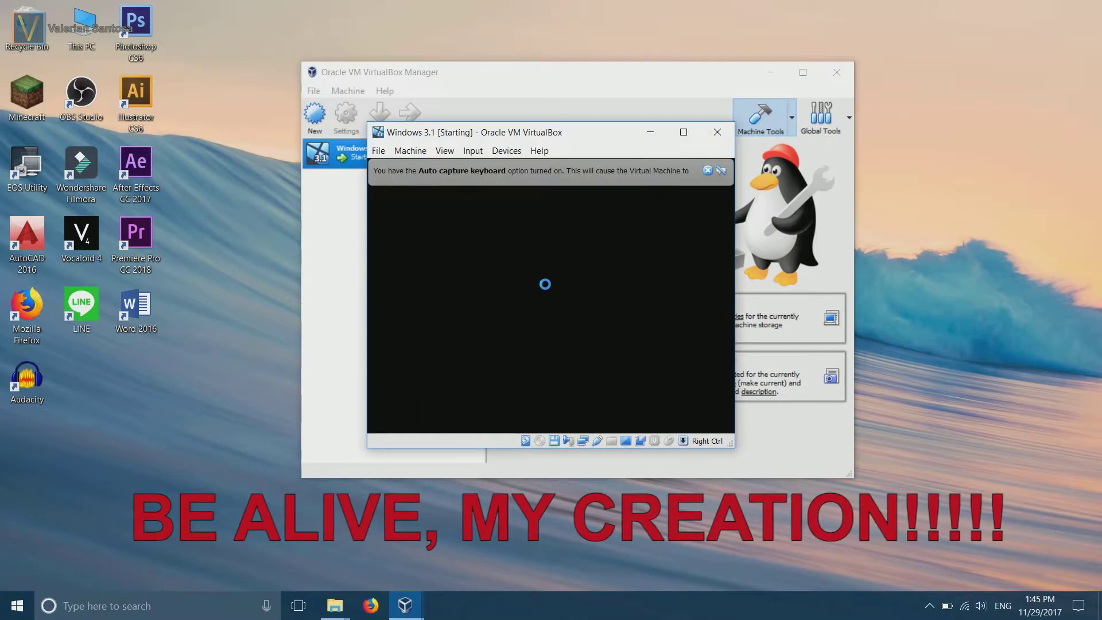
click(729, 132)
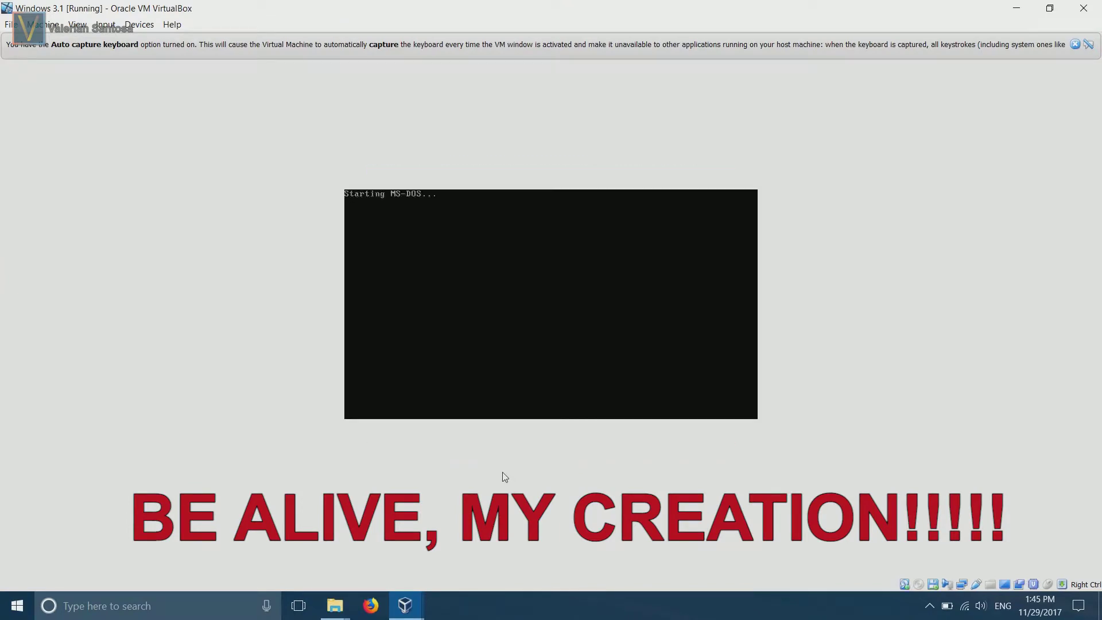
click(1075, 45)
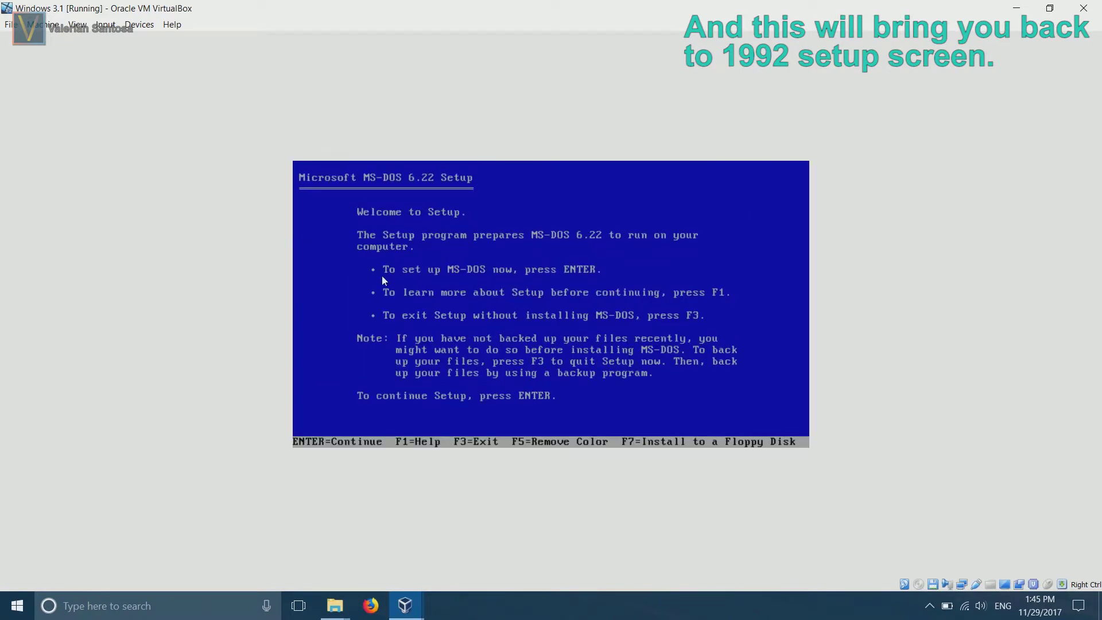
Step: Begin MS-DOS 6.22 Setup, have it configure the unallocated disk space and restart the machine
key(Return)
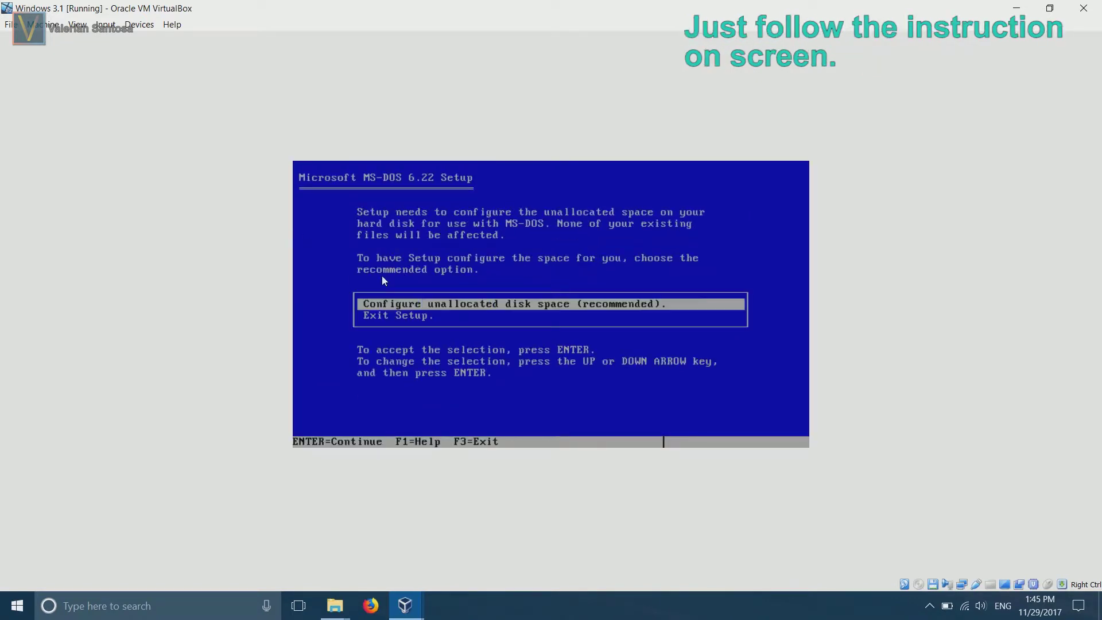
key(Return)
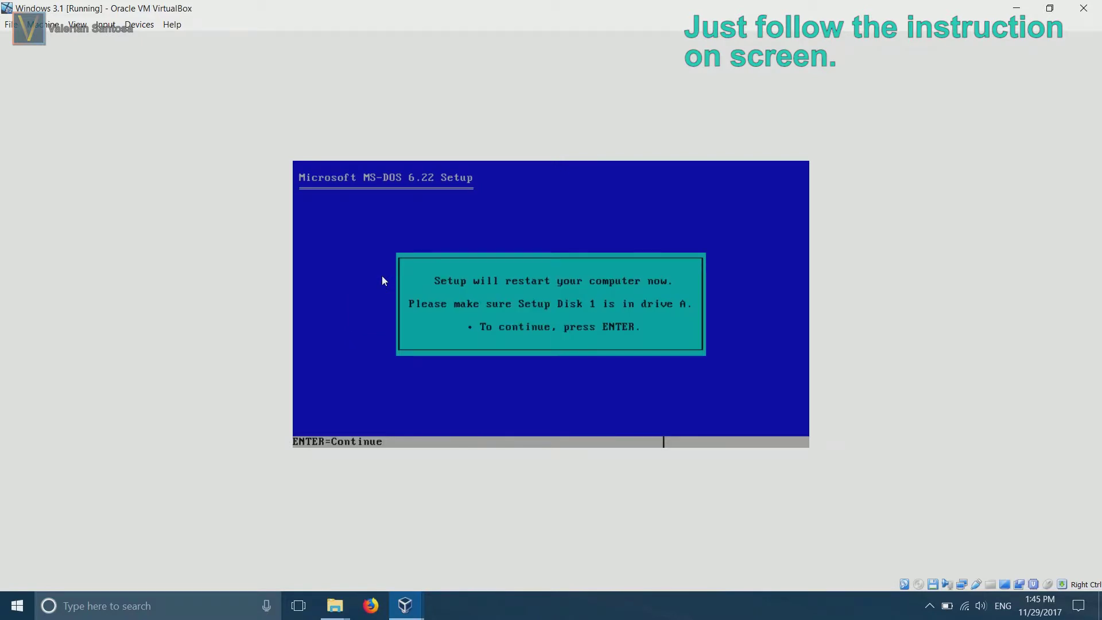
key(Return)
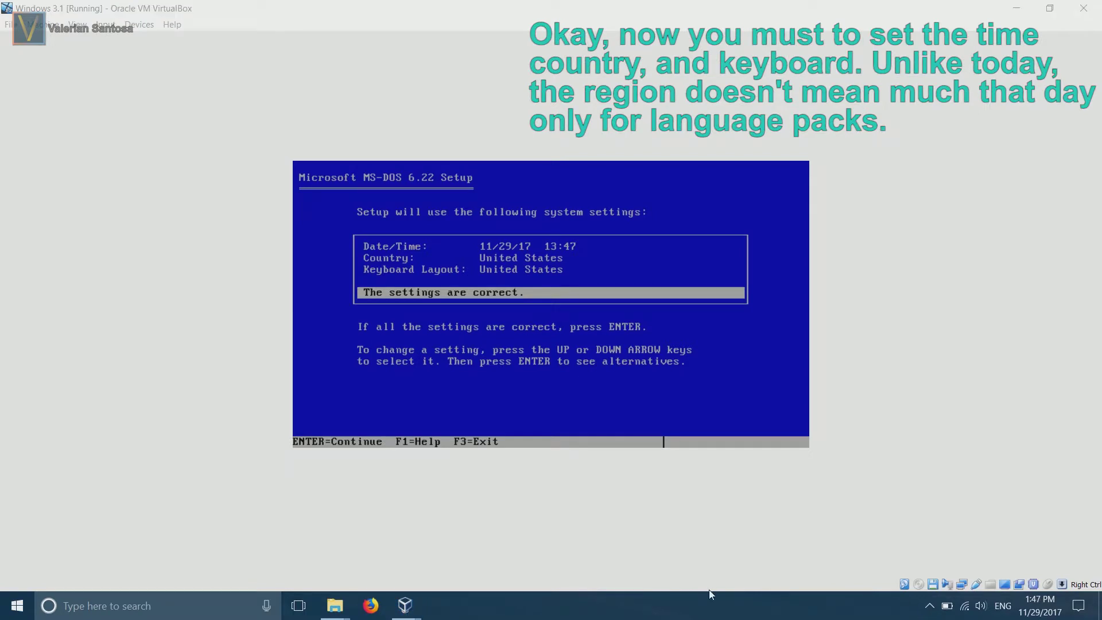
Step: Open the country setting in MS-DOS Setup and examine the whole list of supported countries
click(537, 262)
key(Up)
key(Up)
key(Return)
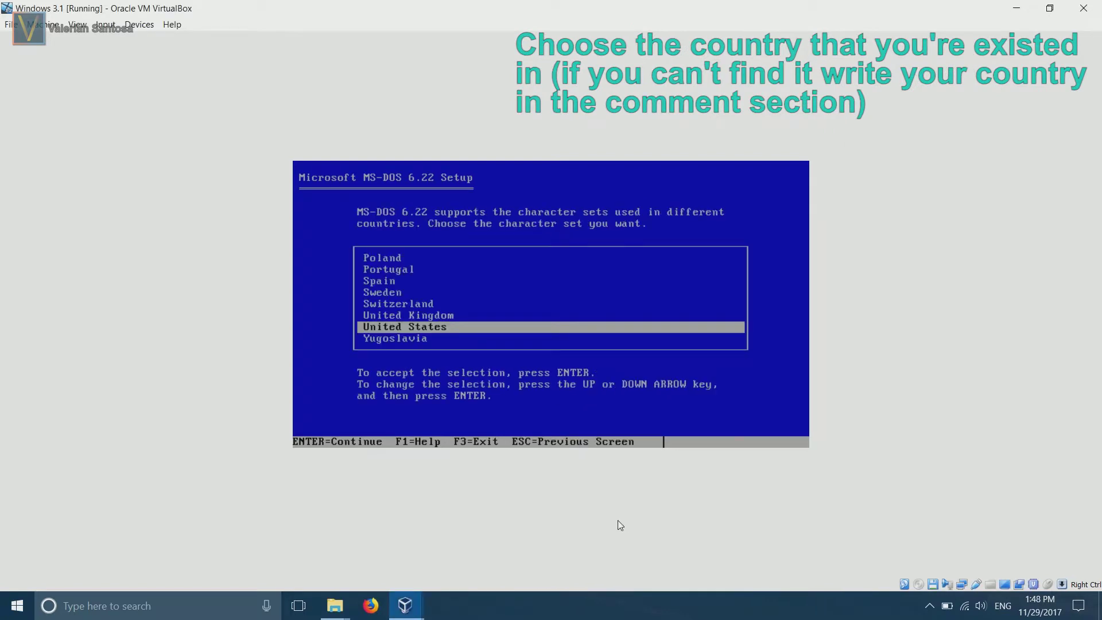
key(Up)
key(Up)
key(Up)
key(Up)
key(Up)
key(Up)
key(Up)
key(Up)
key(Up)
key(Up)
key(Up)
key(Up)
key(Up)
key(Up)
key(Up)
key(Up)
key(Up)
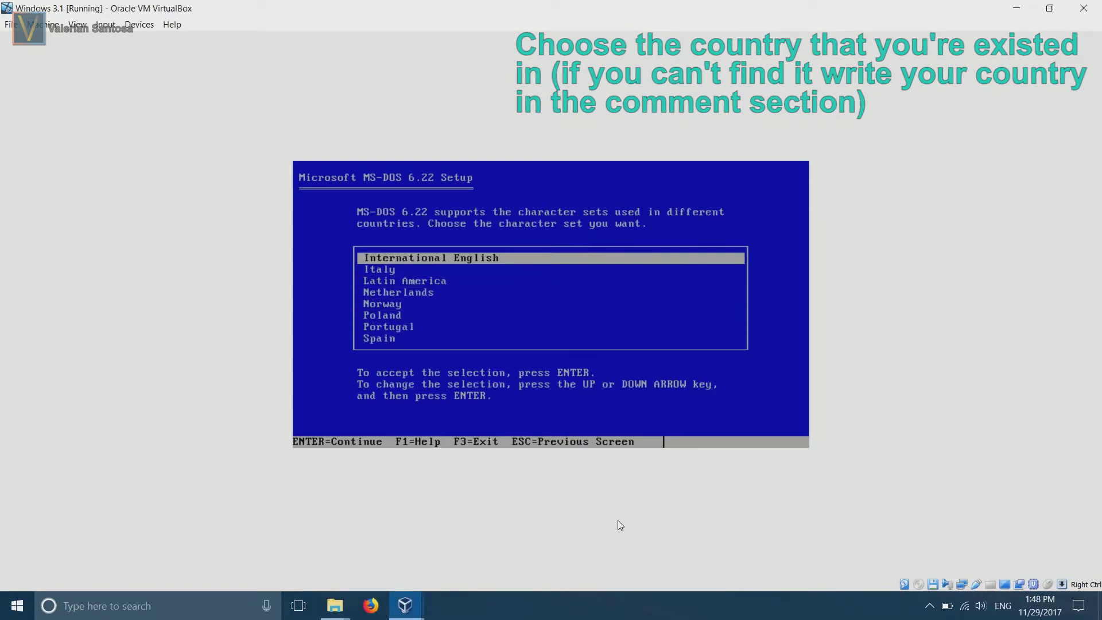
key(Up)
key(Up)
key(Up)
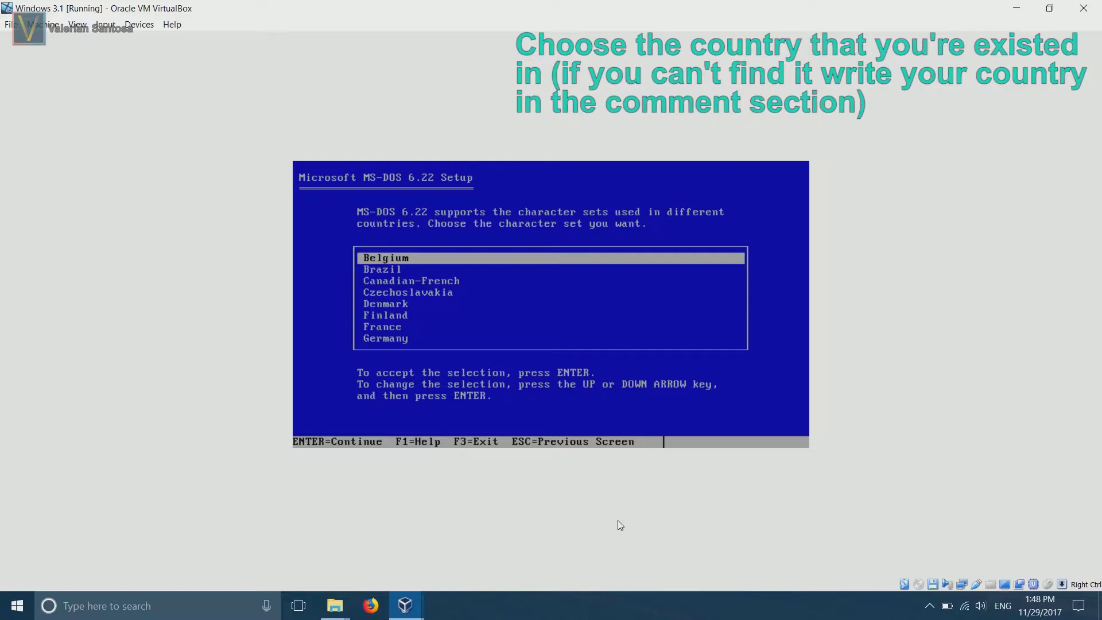
key(Down)
key(Down)
key(Down)
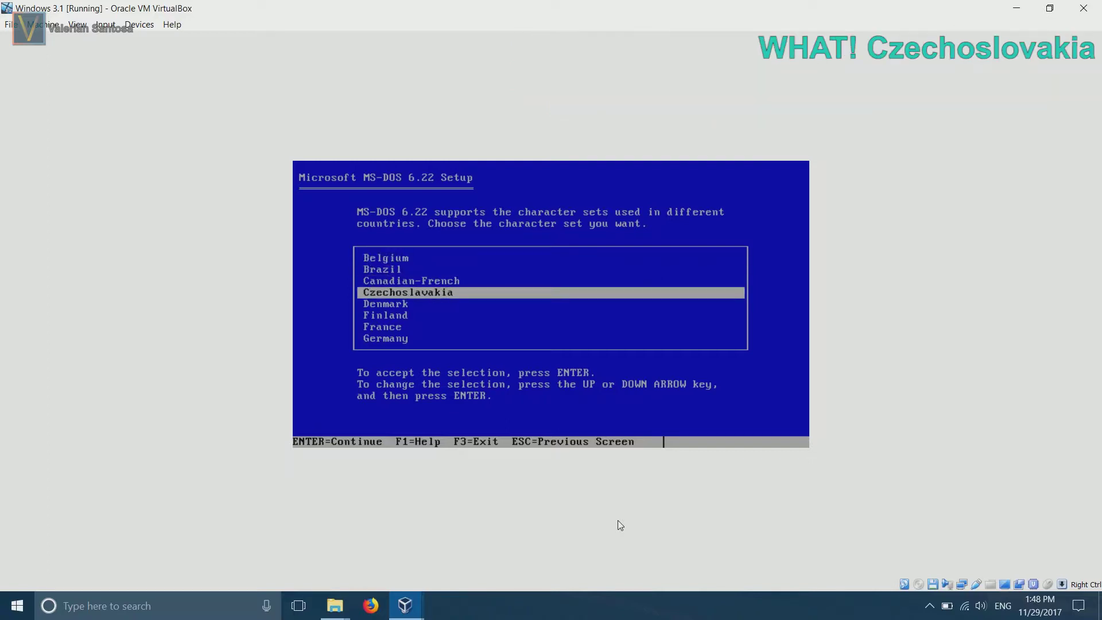
key(Down)
key(Down)
key(Down)
key(Down)
key(Down)
key(Down)
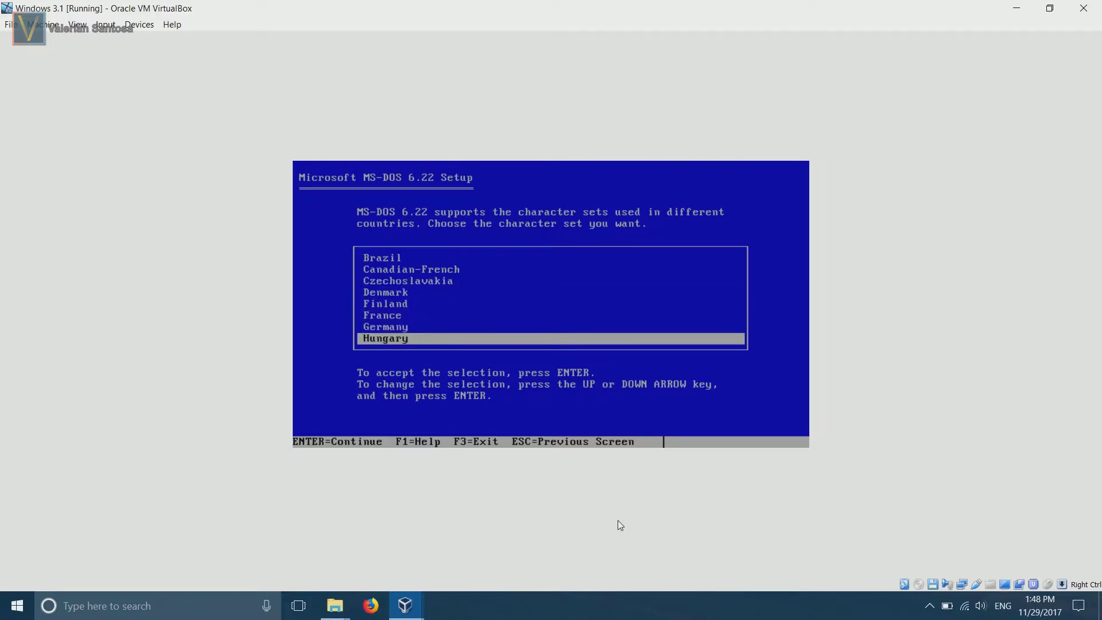
key(Down)
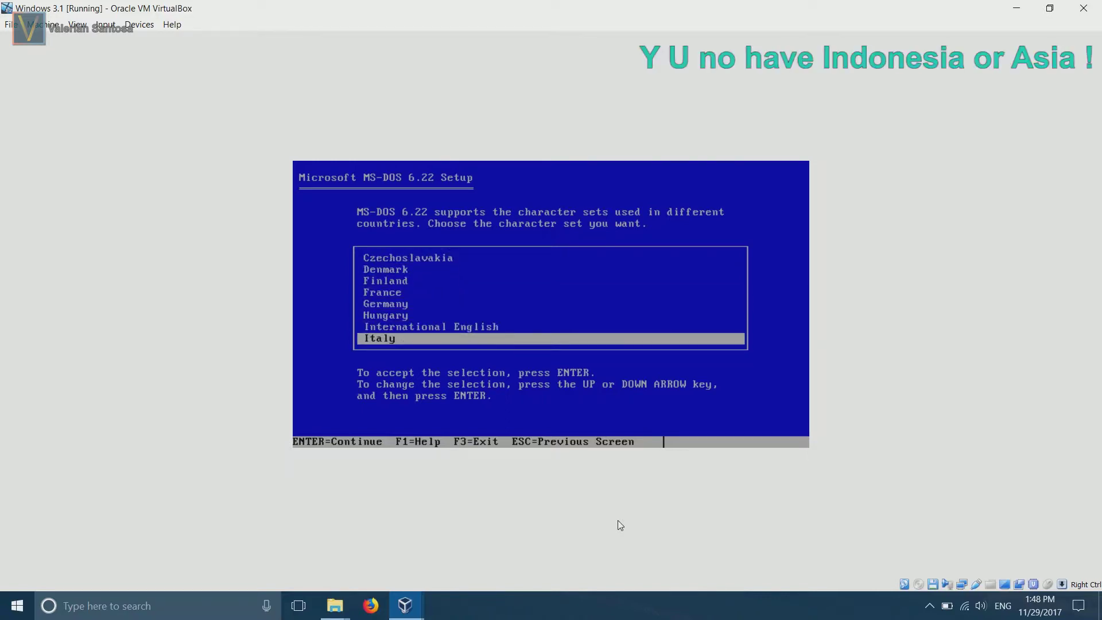
key(Down)
key(Down)
key(Down)
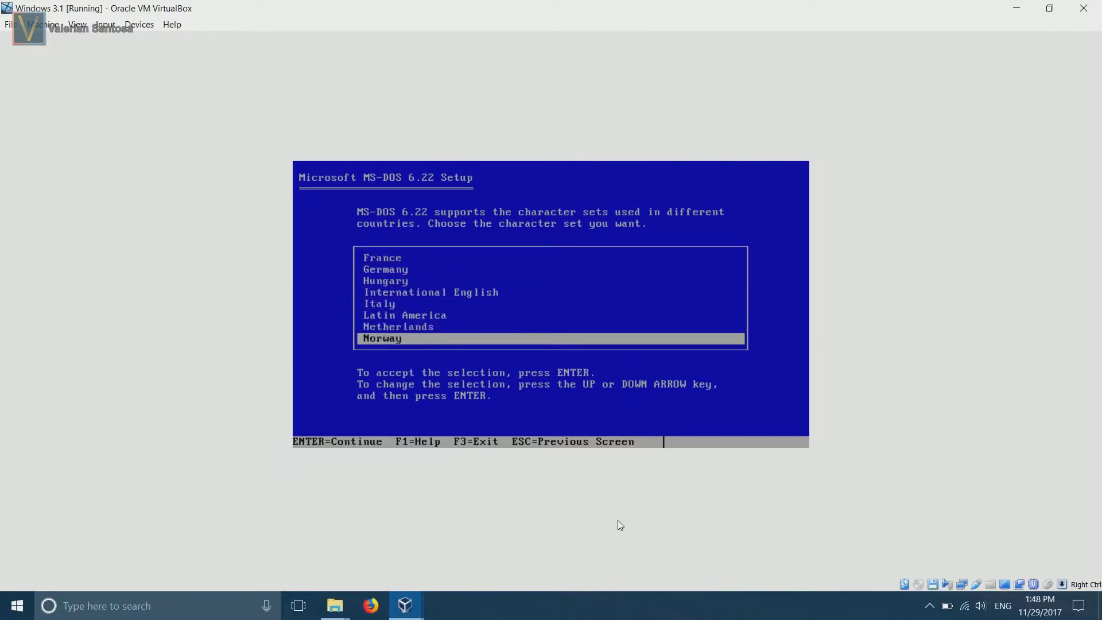
key(Down)
key(Down)
key(Down)
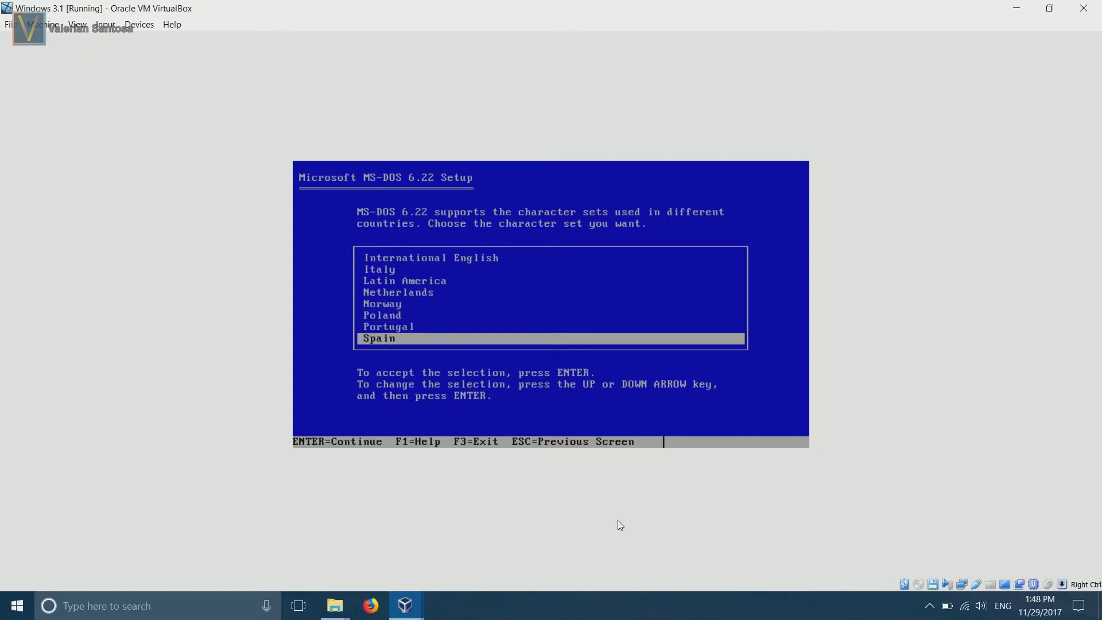
key(Down)
key(Down)
key(Down)
key(Down)
key(Down)
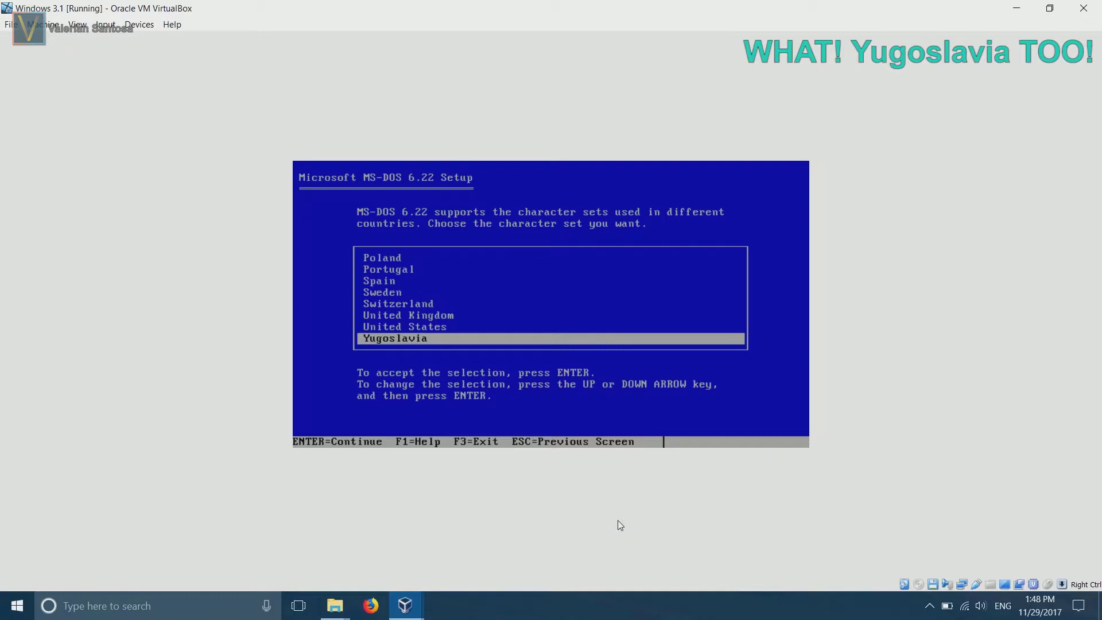
Step: Choose United States as the country and accept the system settings
key(Up)
key(Return)
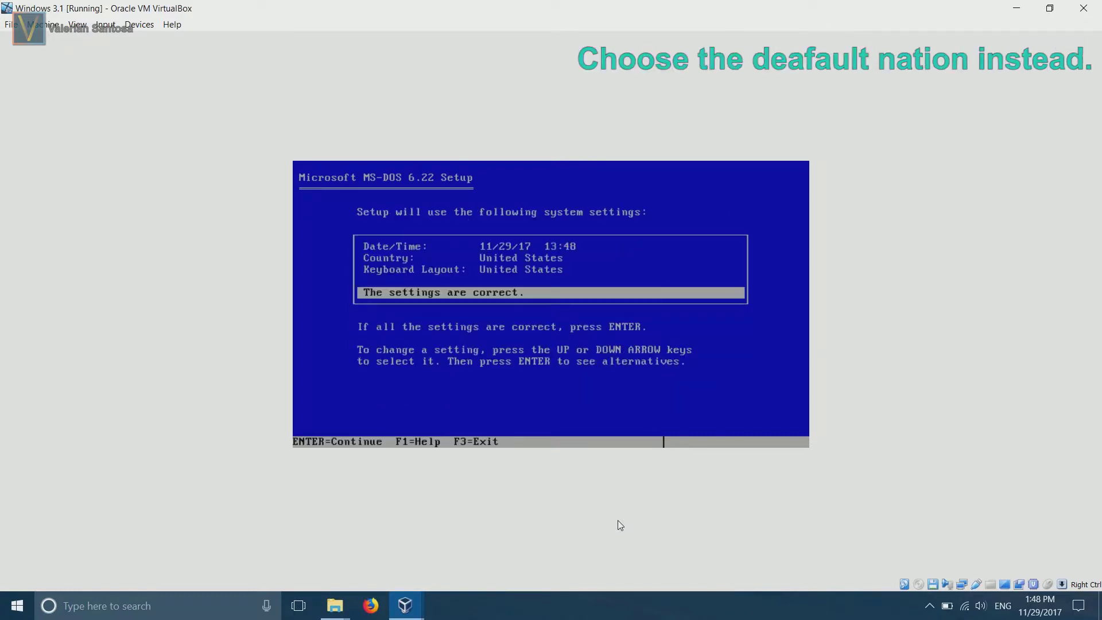
key(Return)
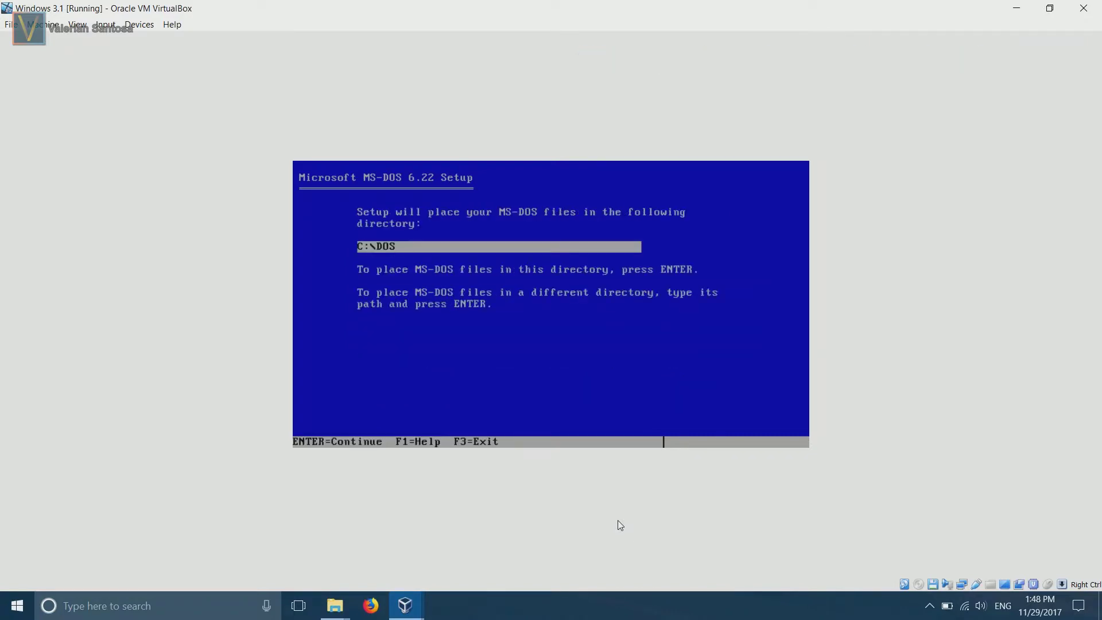
Step: Accept C:\DOS as the MS-DOS directory, then load the Disk2 floppy image and continue Setup
key(Return)
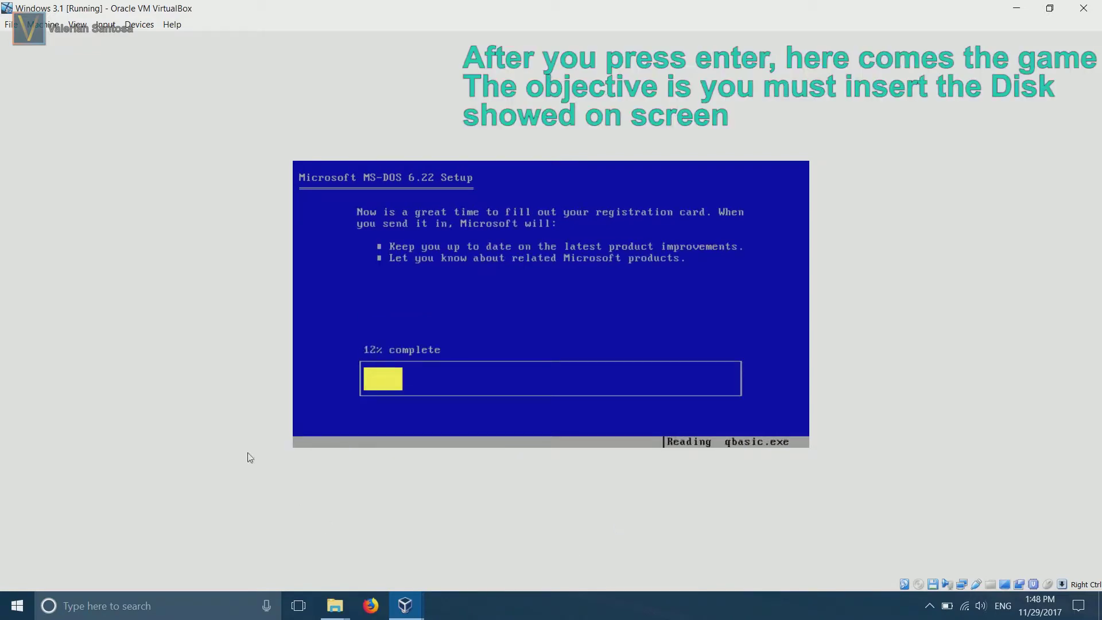
click(103, 26)
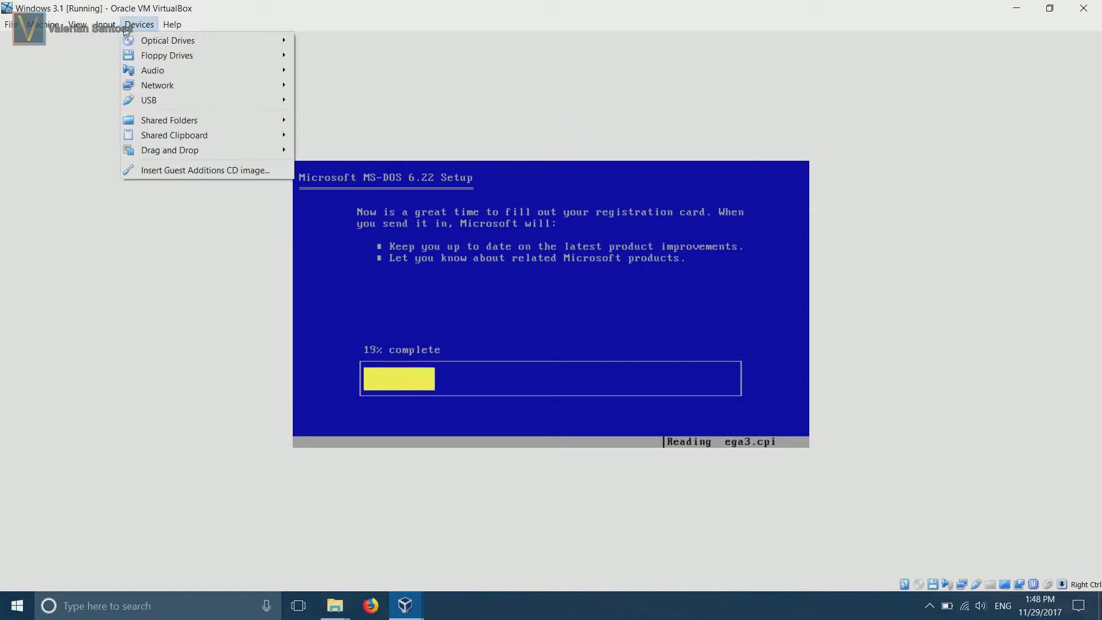
mouse_move(136, 57)
click(351, 57)
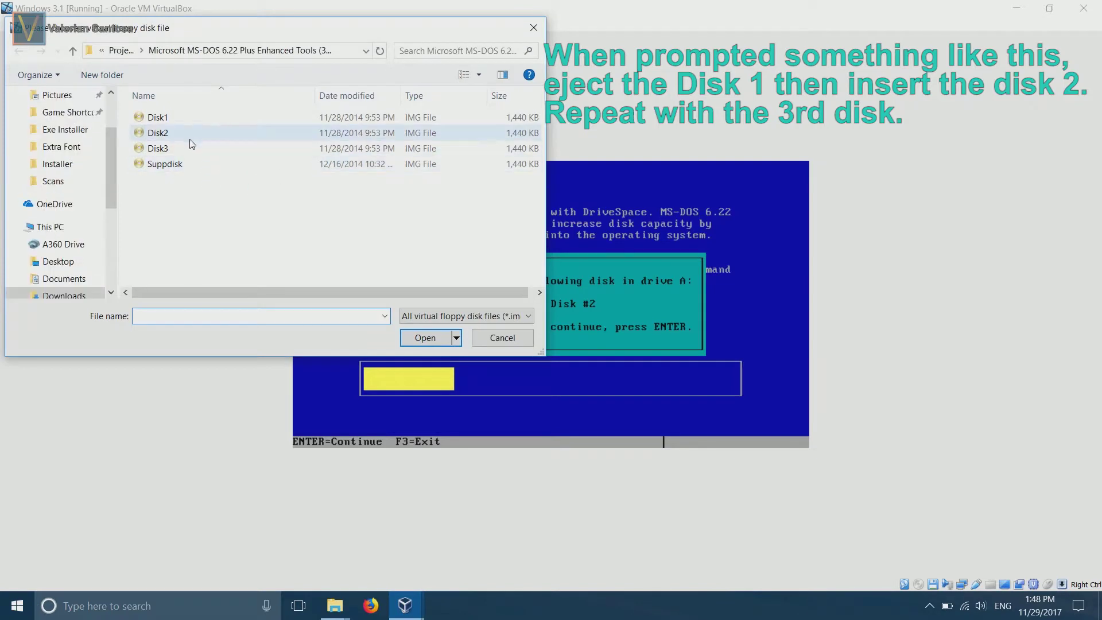
click(193, 134)
click(423, 339)
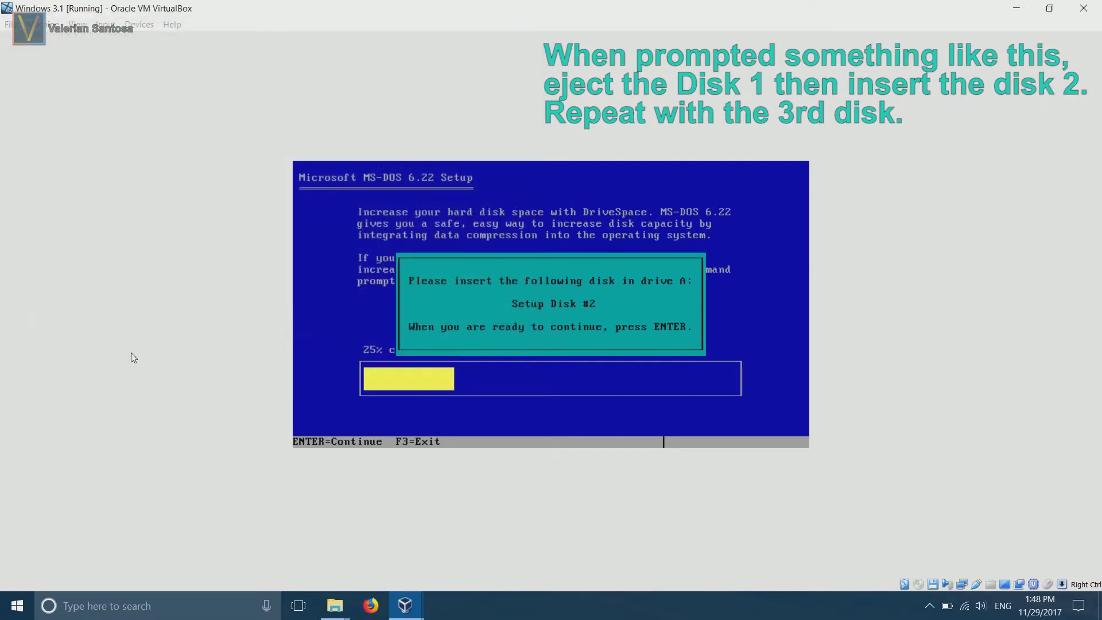
key(Return)
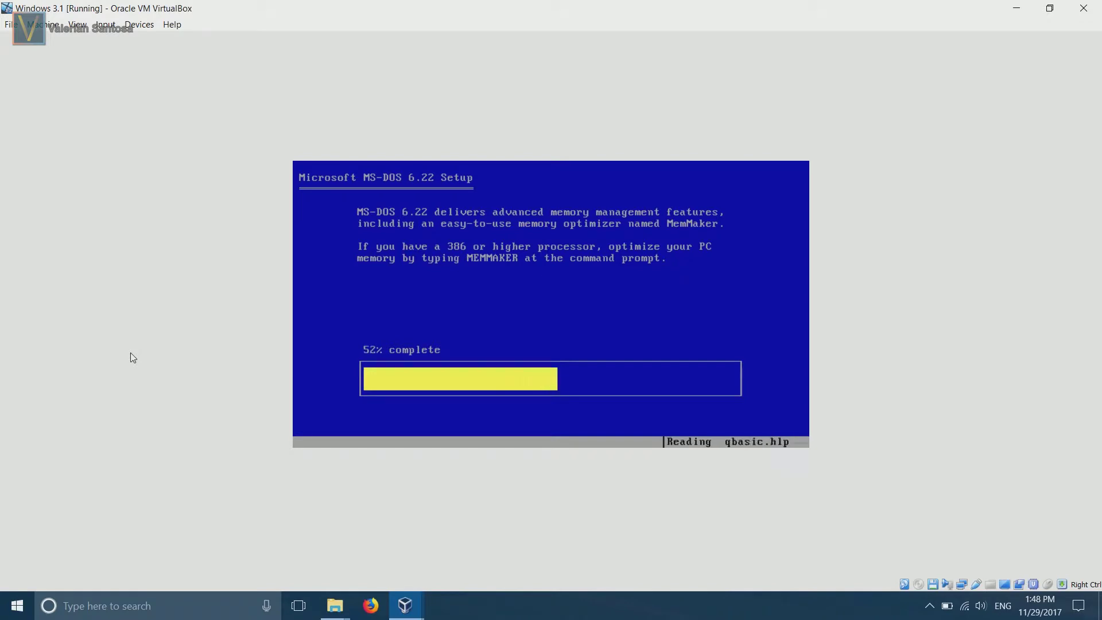
Step: Load the Disk3 image into the virtual floppy drive and continue MS-DOS Setup
click(139, 24)
mouse_move(167, 55)
click(383, 56)
click(166, 154)
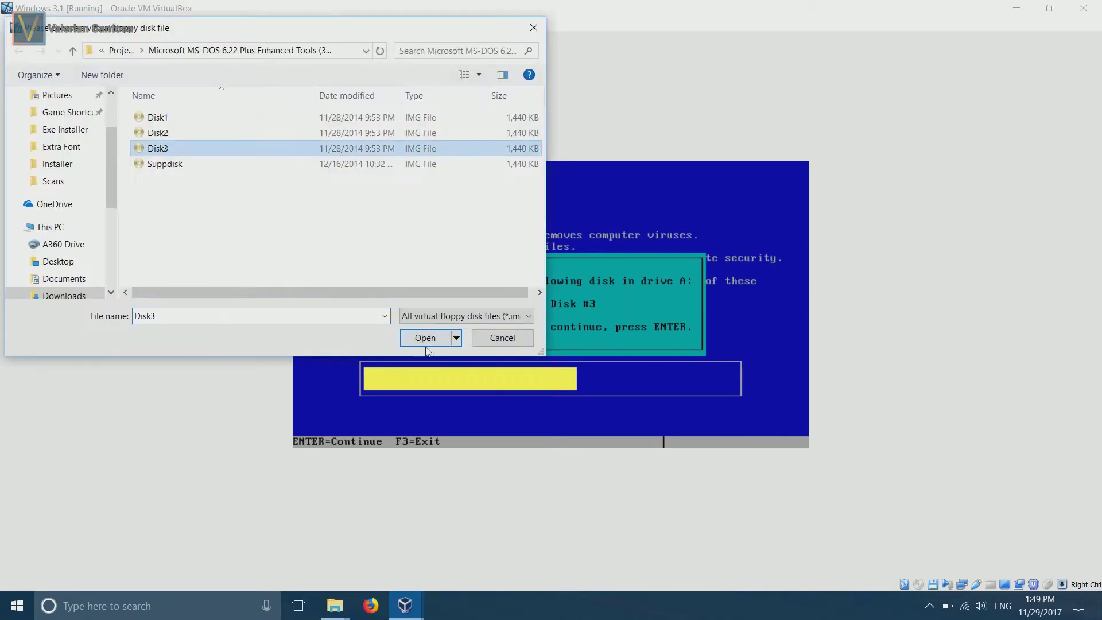
click(445, 359)
key(Return)
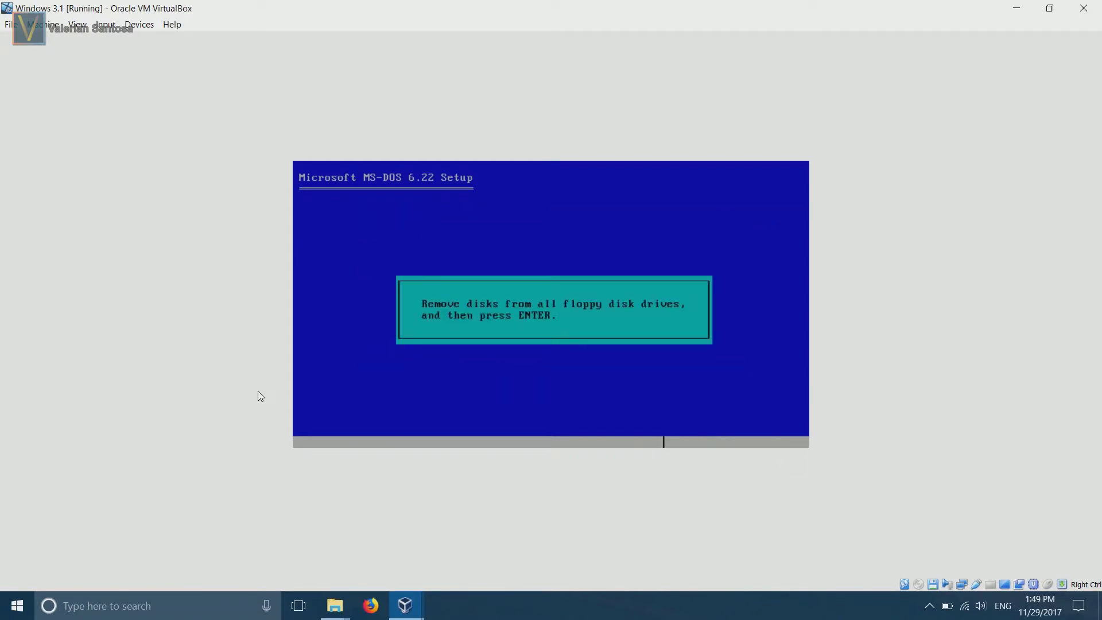
Step: Remove the disk from the virtual floppy drive, finish MS-DOS Setup and restart the machine
click(110, 28)
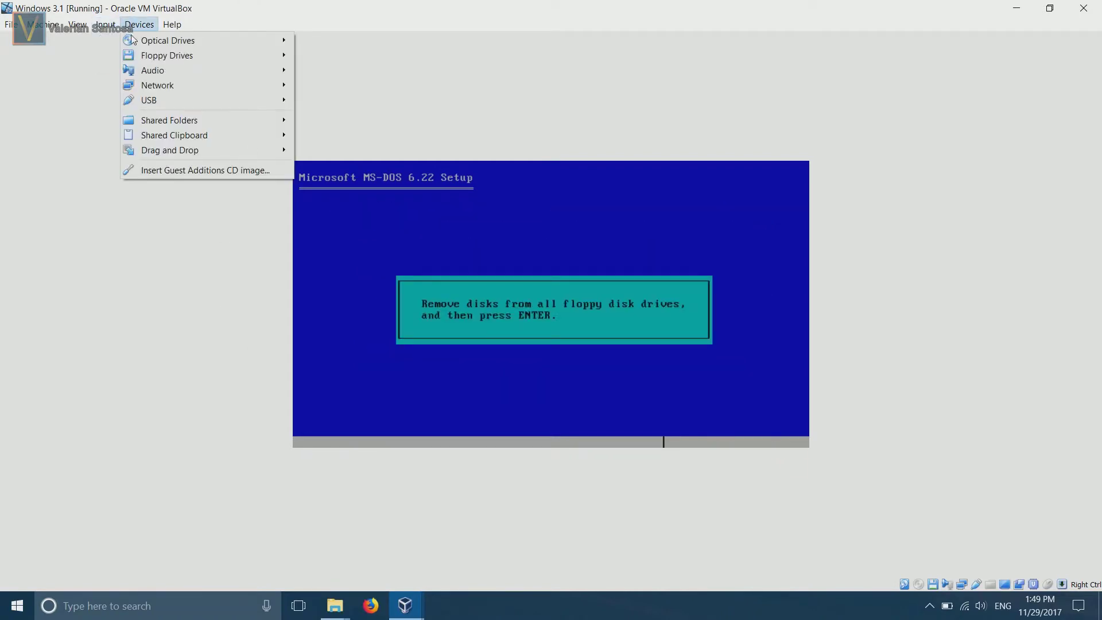
click(314, 138)
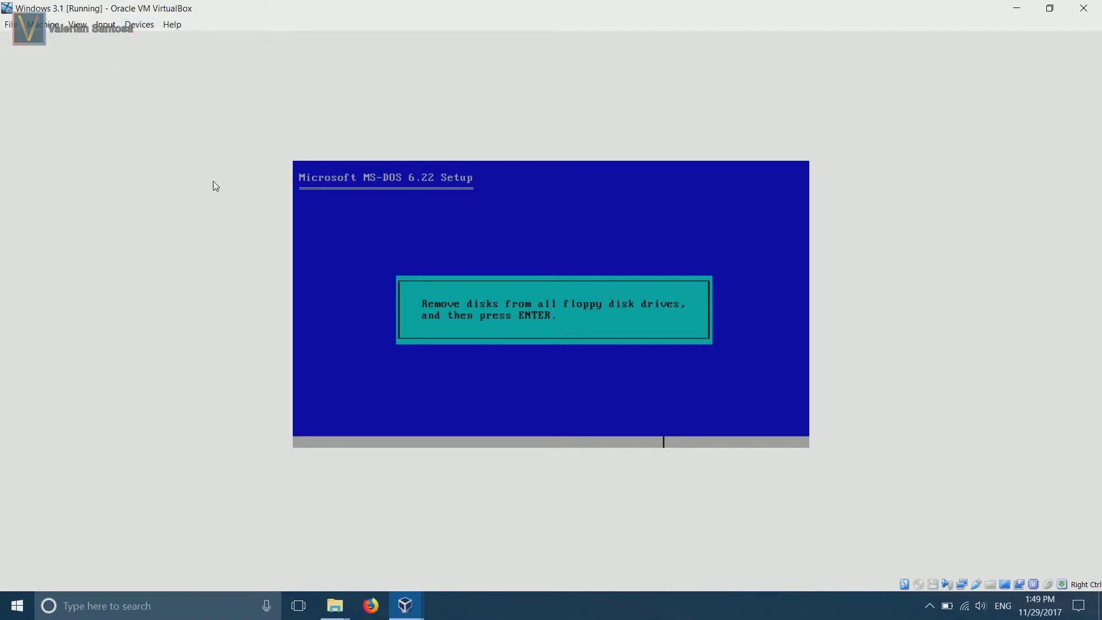
key(Return)
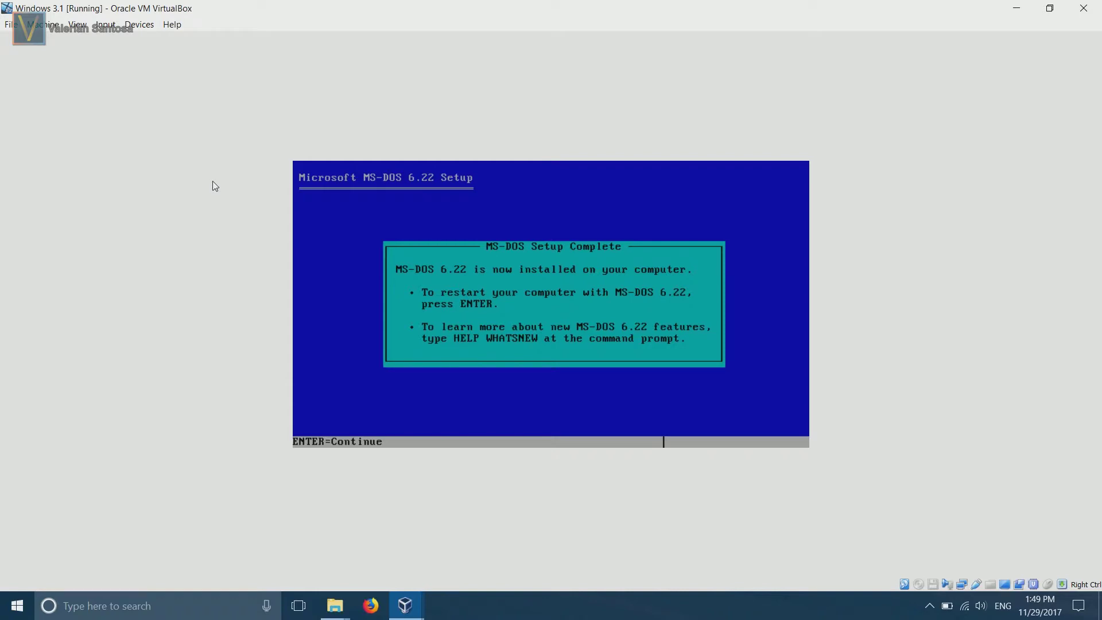
key(Return)
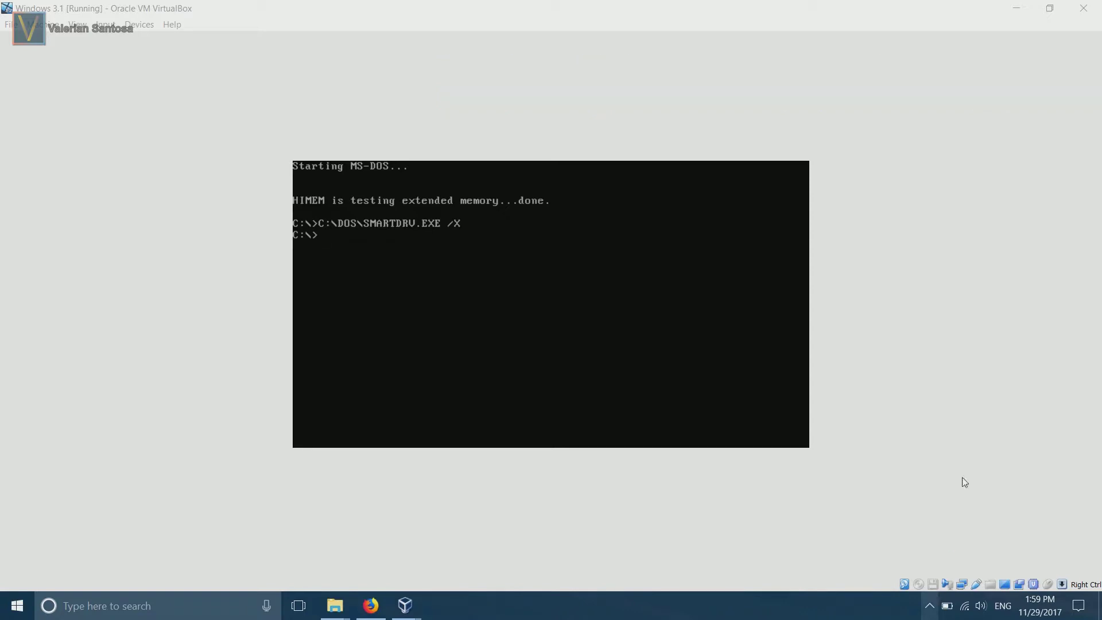
Step: Power off the Windows 3.1 machine and disable VT-x/AMD-V in its system acceleration settings
click(1087, 11)
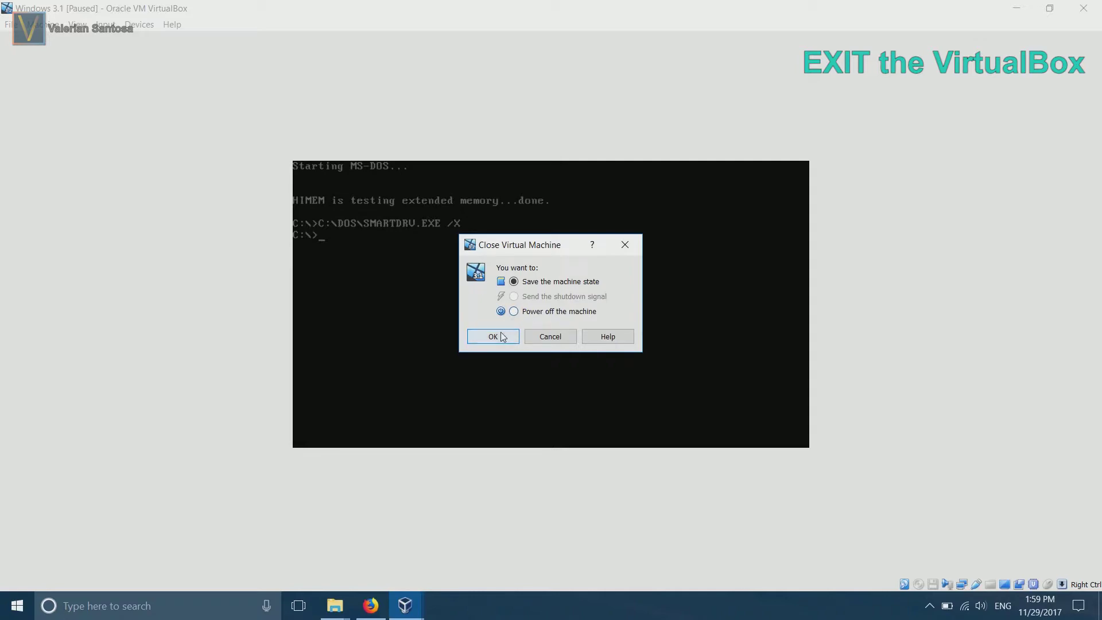
click(514, 311)
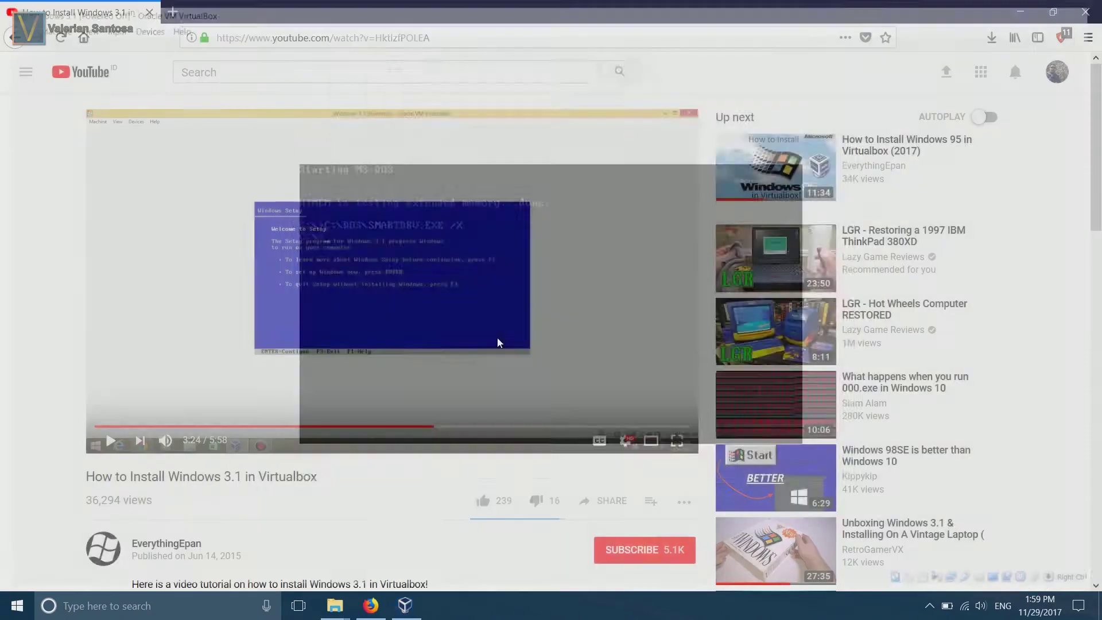
click(377, 164)
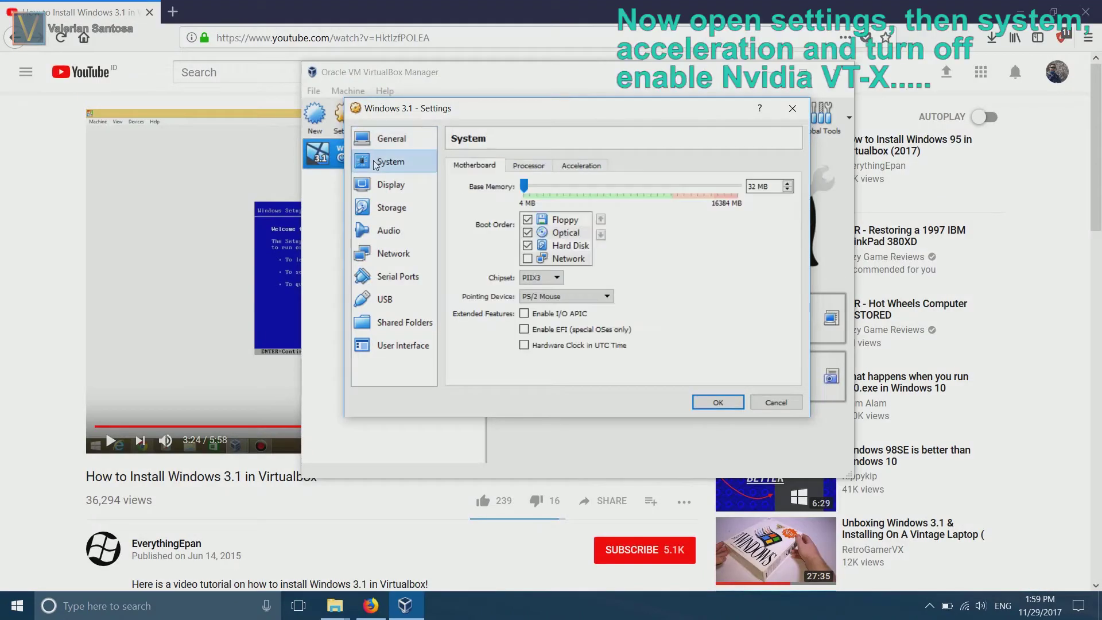
click(558, 166)
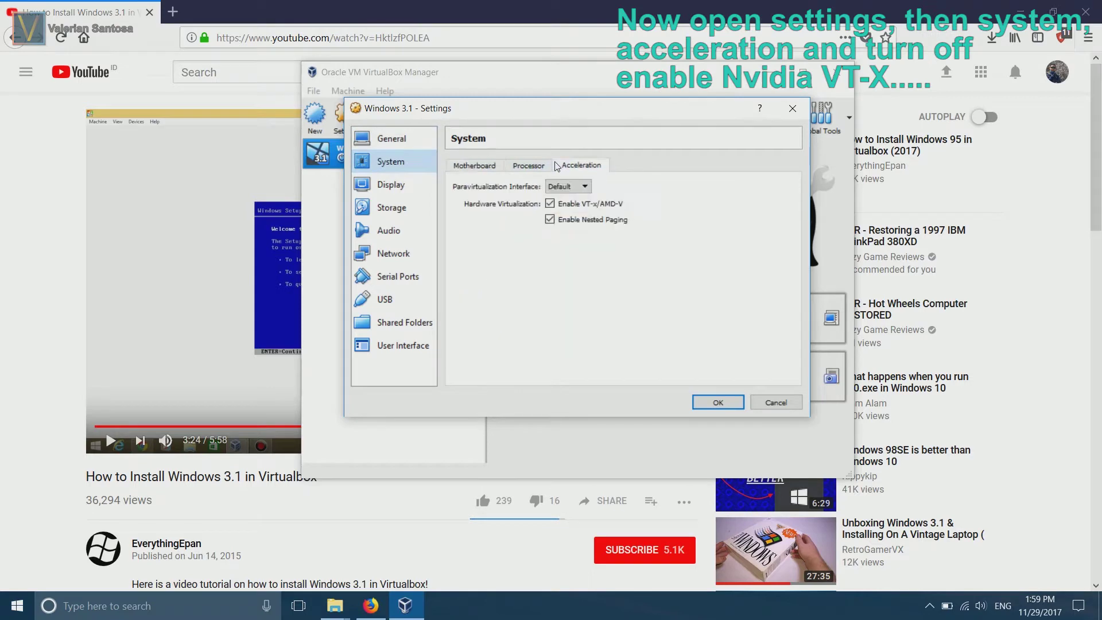
click(550, 205)
click(710, 404)
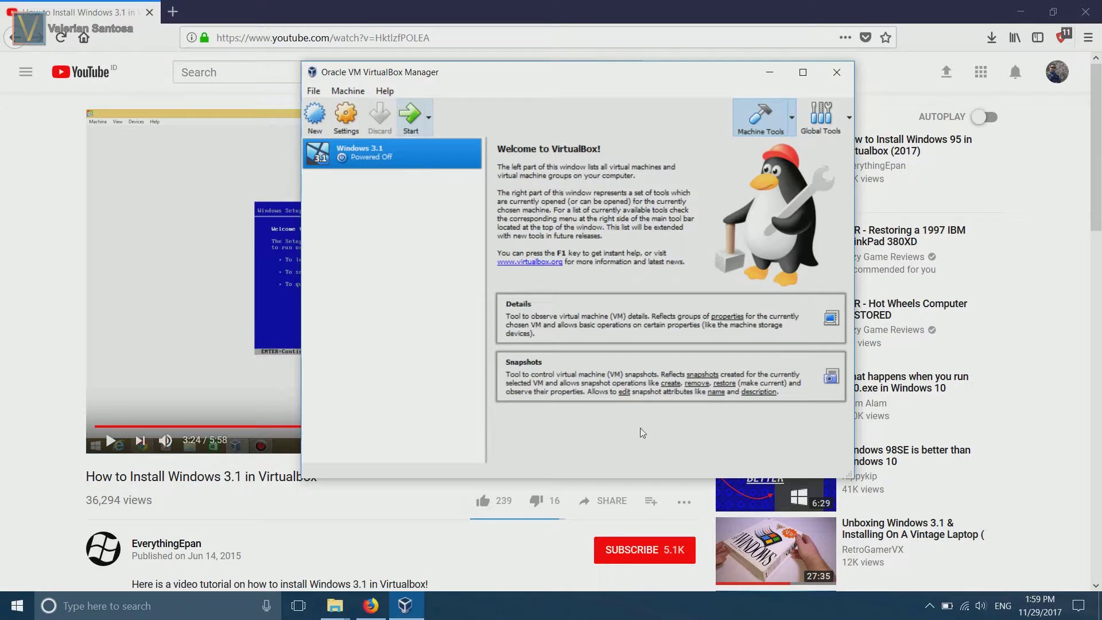
Step: Start the Windows 3.1 machine and load DISK01 from the Microsoft Windows 3.1 (Retail) (5.25) folder into its floppy drive
click(406, 122)
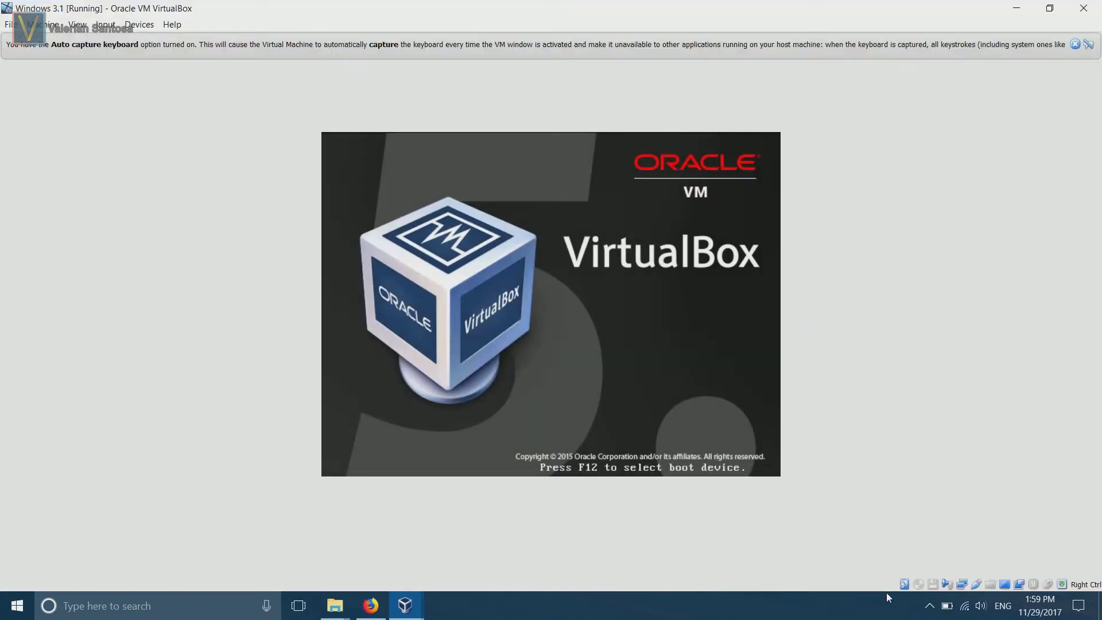
click(1075, 44)
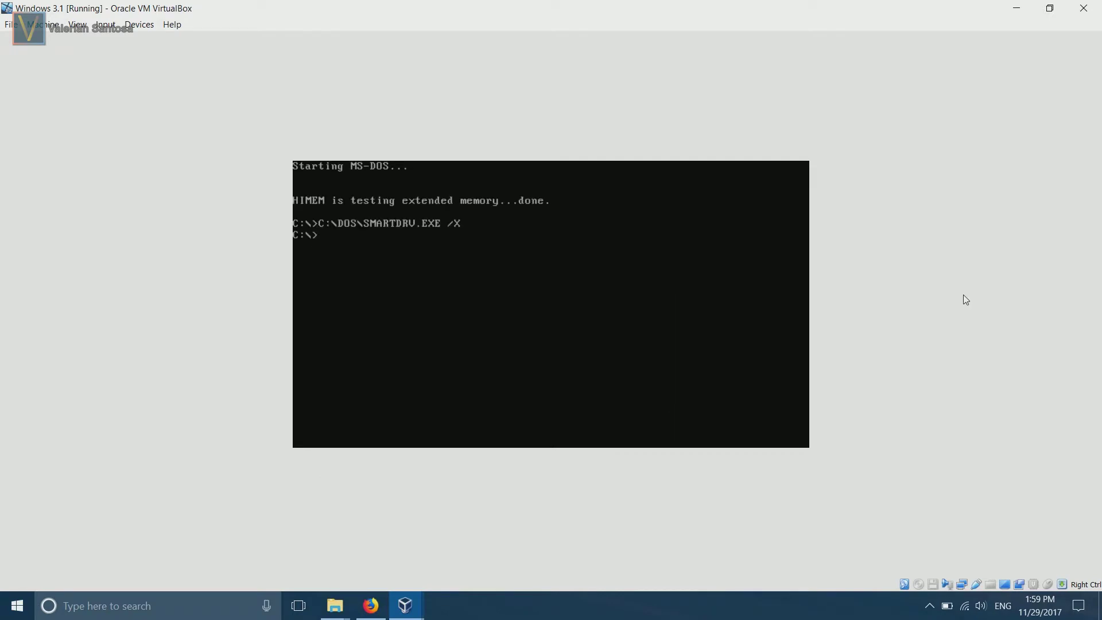
click(110, 28)
mouse_move(136, 29)
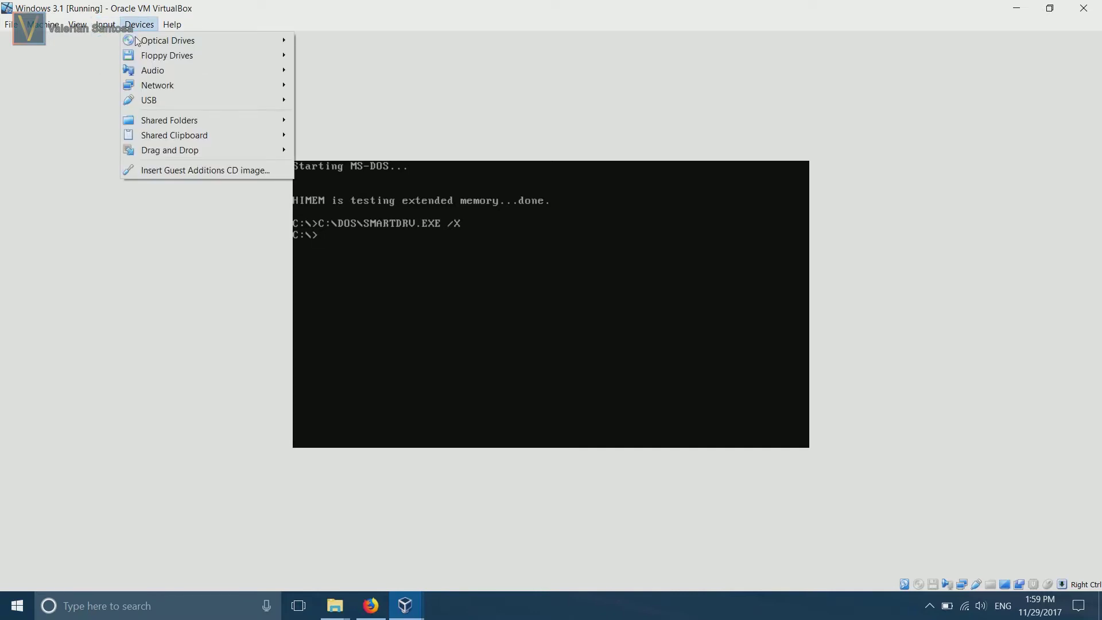
mouse_move(144, 55)
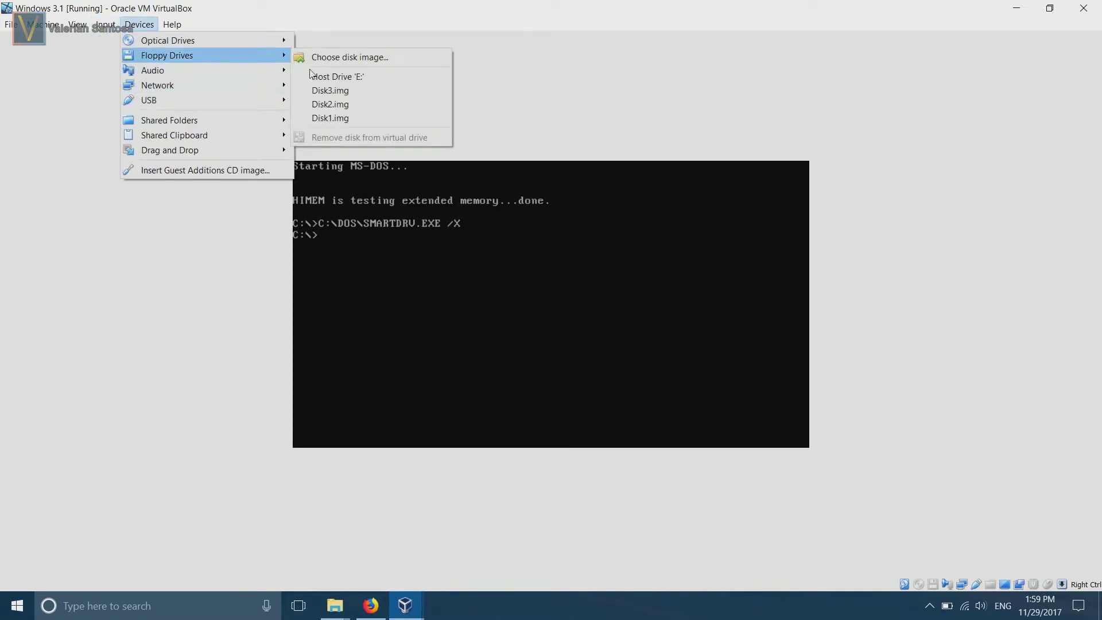
click(318, 55)
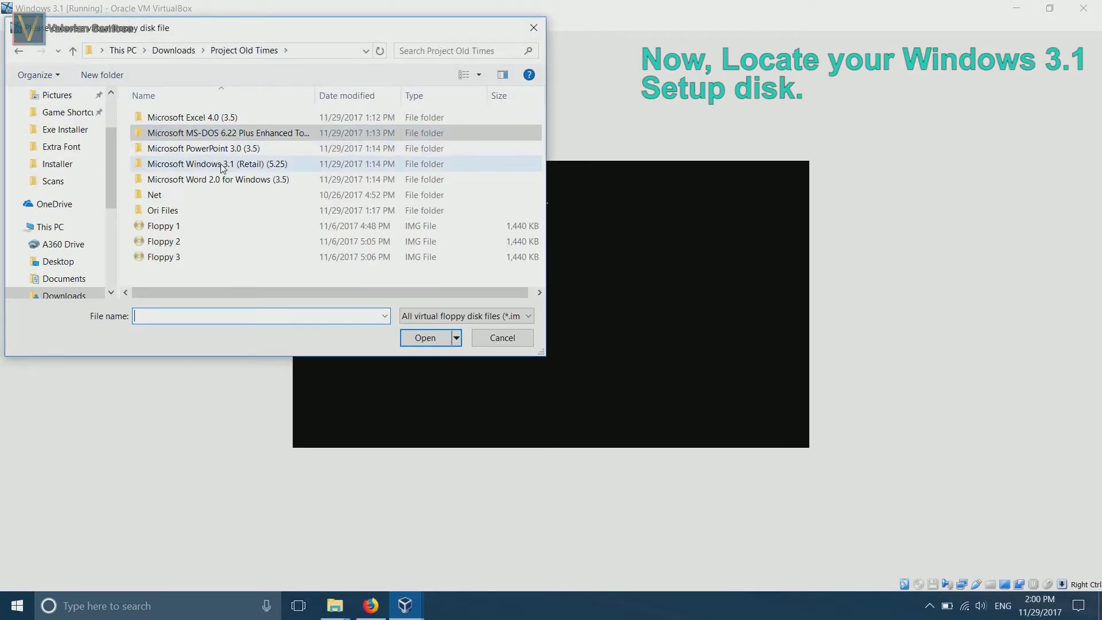
double_click(223, 165)
click(217, 118)
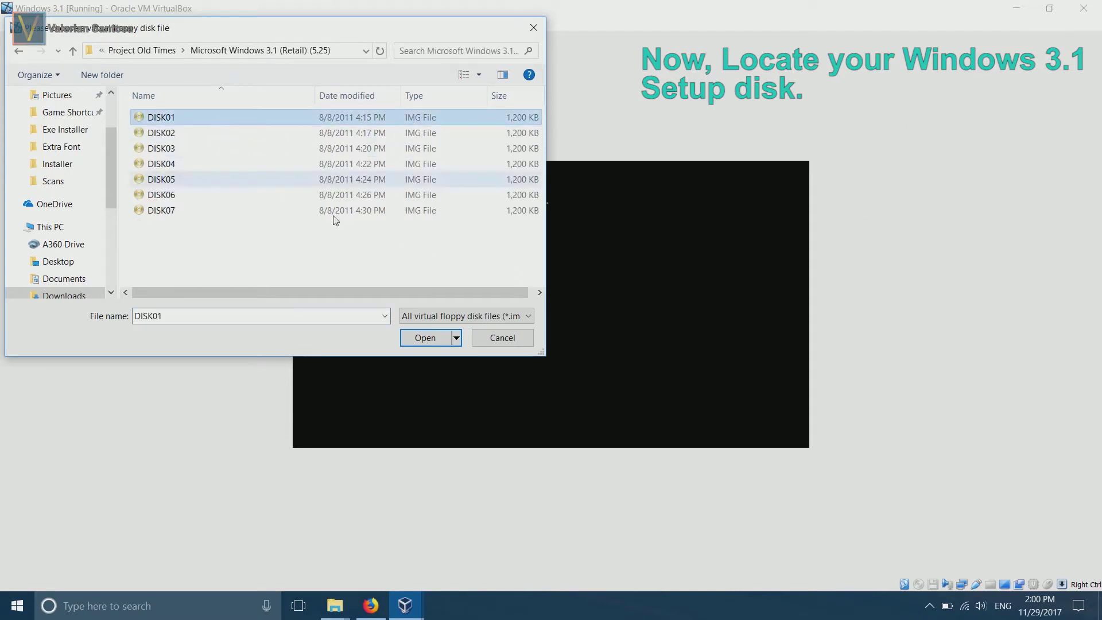
click(422, 342)
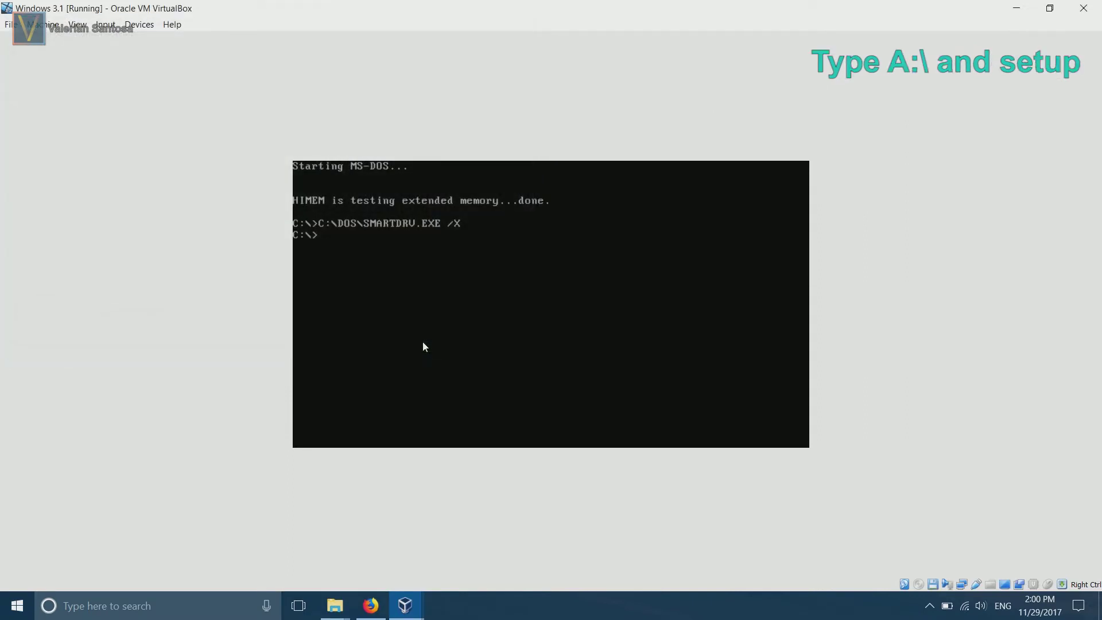
Step: Switch to drive A:\, run setup and begin installing Windows 3.1 with Express Setup
text(A:\)
key(Return)
text(setup)
key(Return)
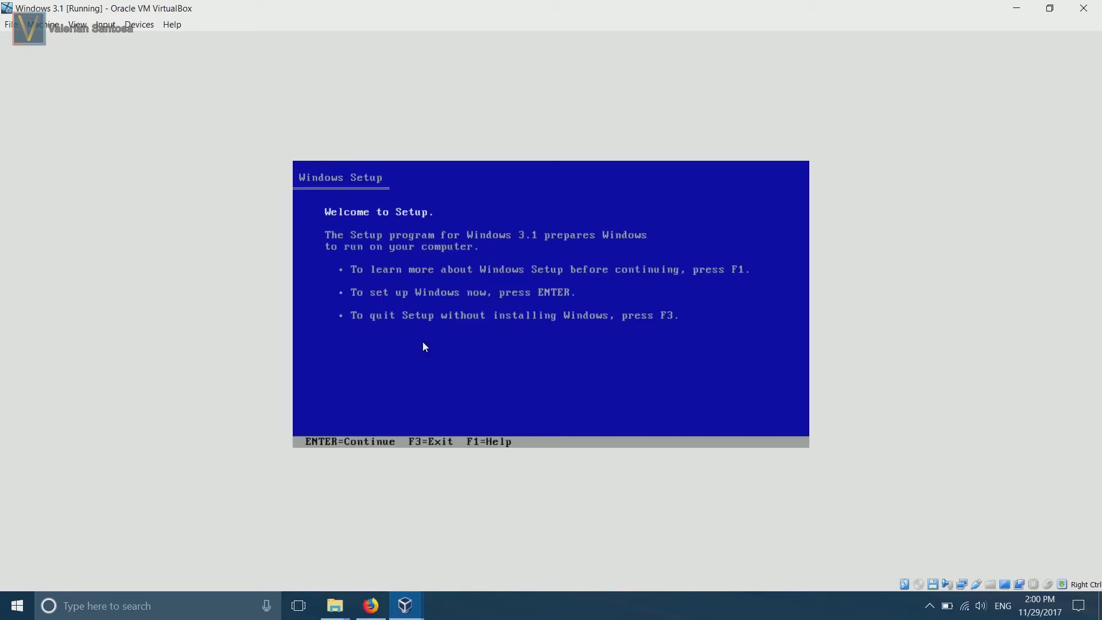
key(Return)
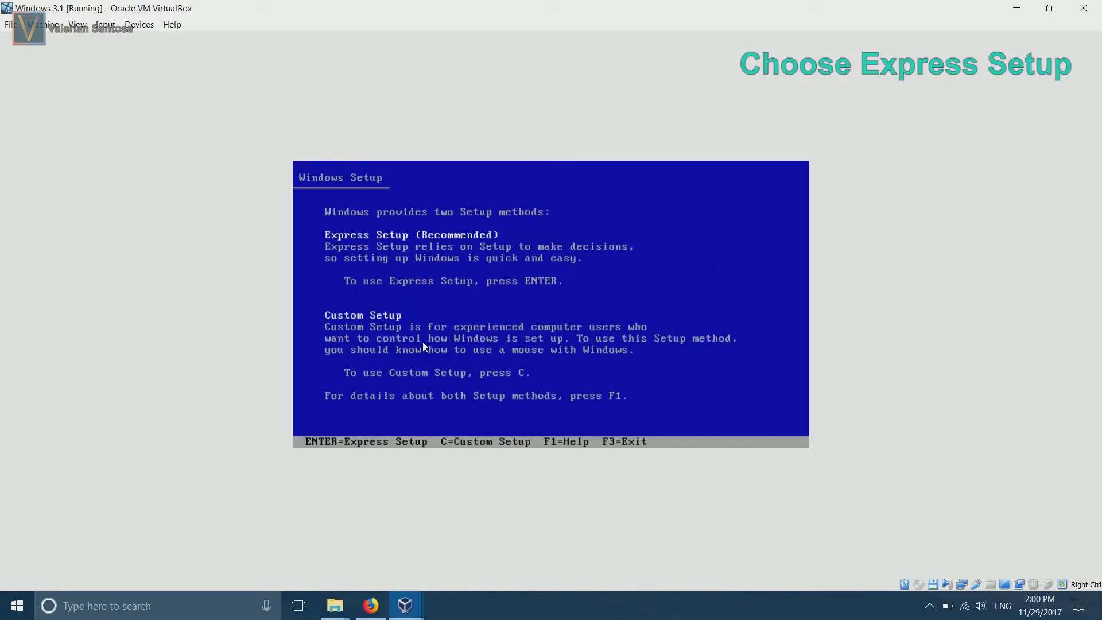
key(Return)
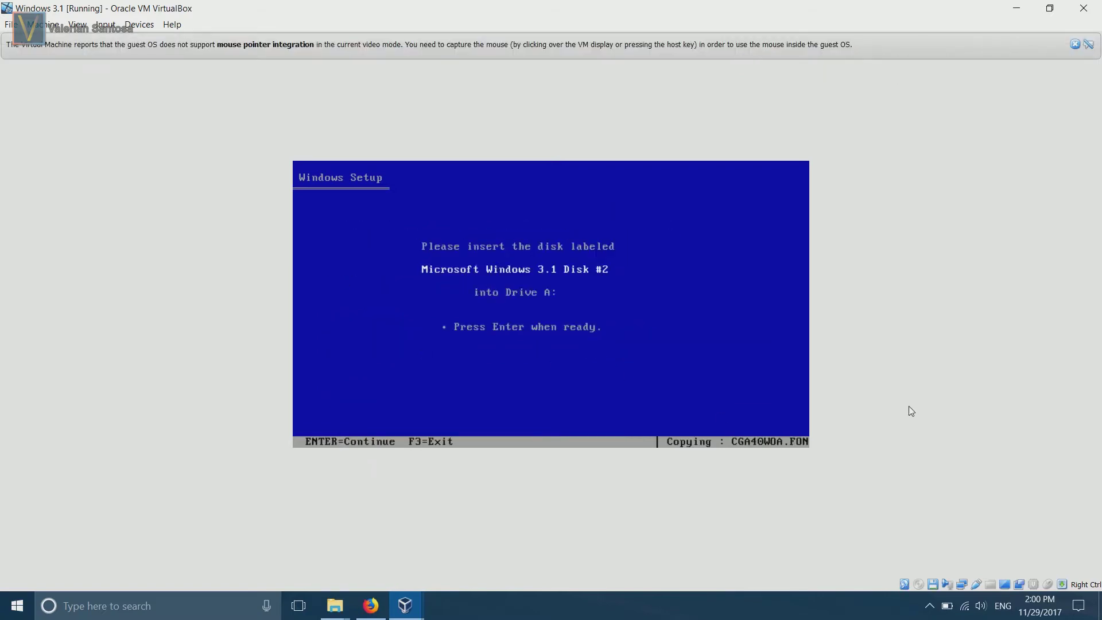
Step: Load the Windows 3.1 DISK02 image into the virtual floppy drive and continue Windows Setup
click(139, 24)
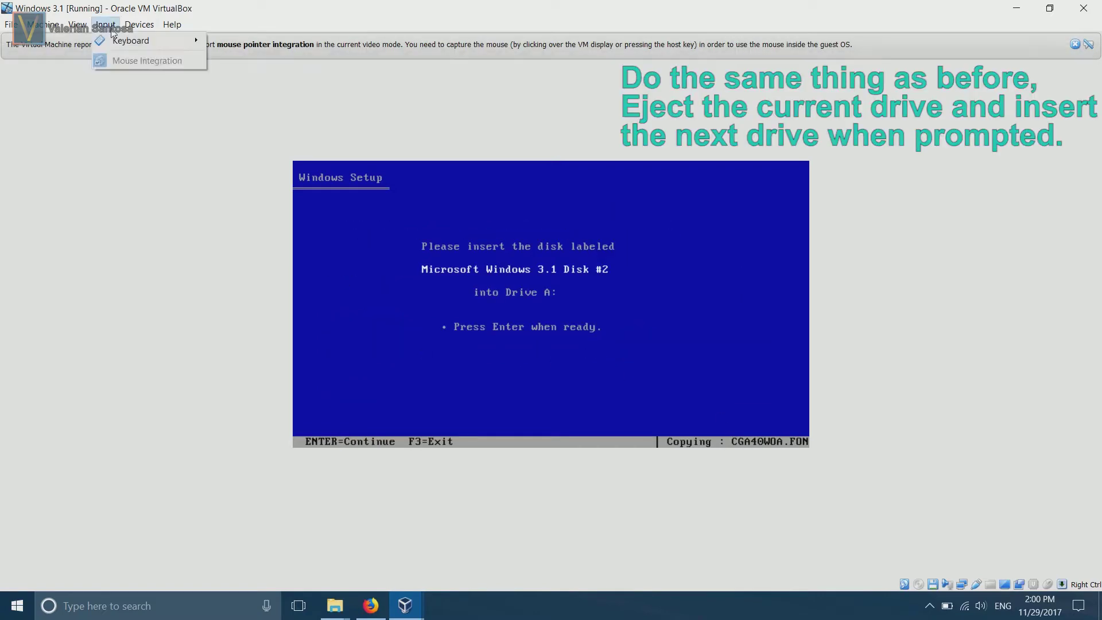
mouse_move(134, 55)
click(349, 57)
click(226, 128)
click(369, 479)
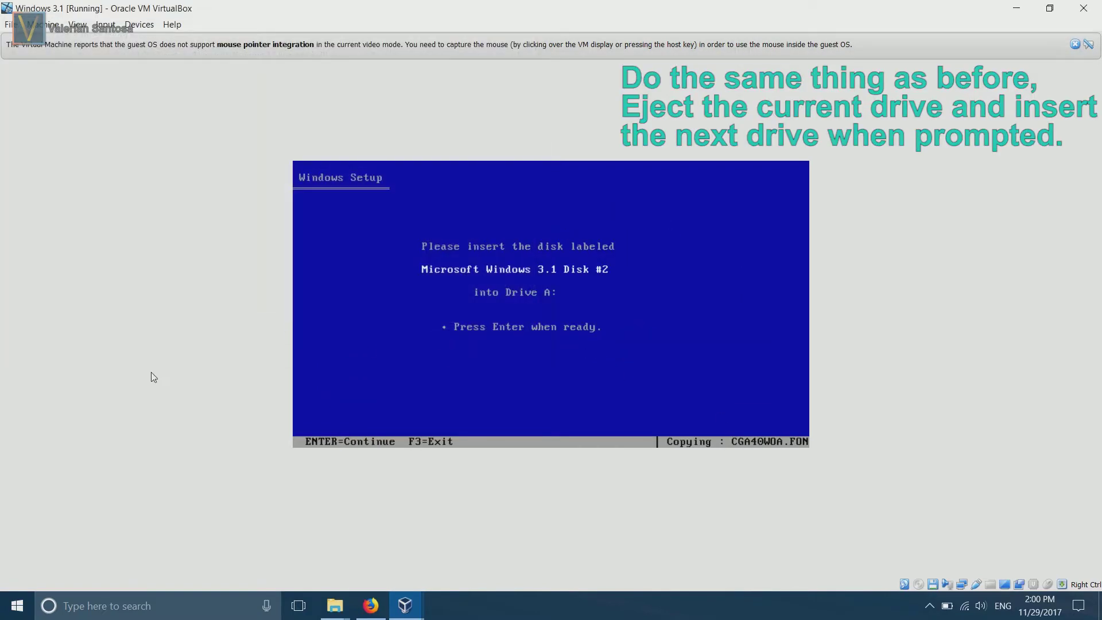
key(Return)
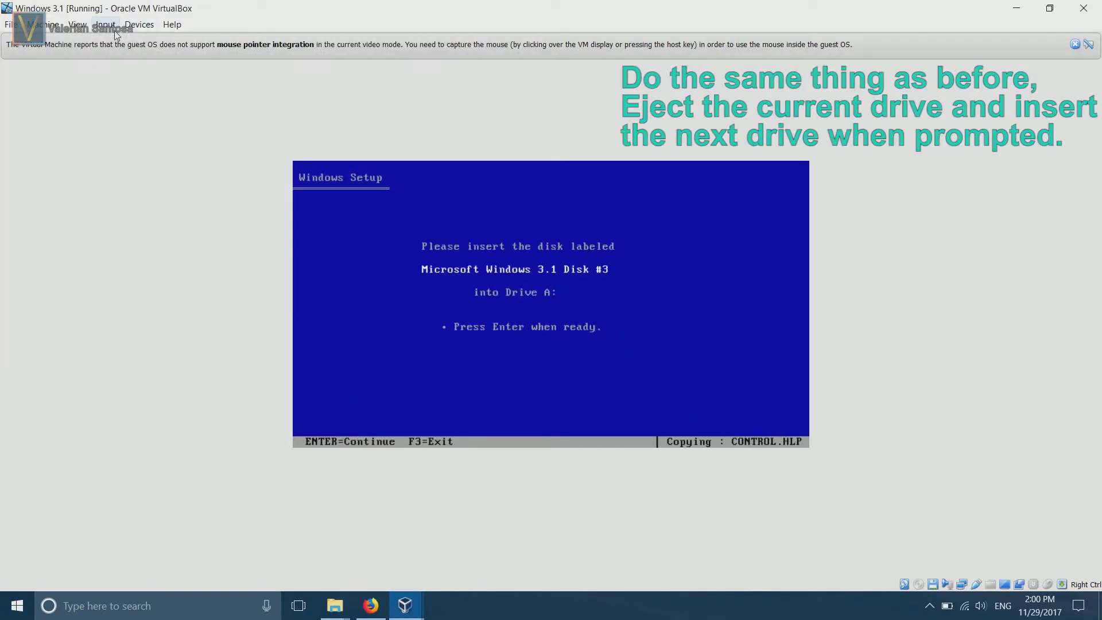
Step: Load the Windows 3.1 DISK03 image into the virtual floppy drive for Windows Setup
click(138, 25)
mouse_move(134, 56)
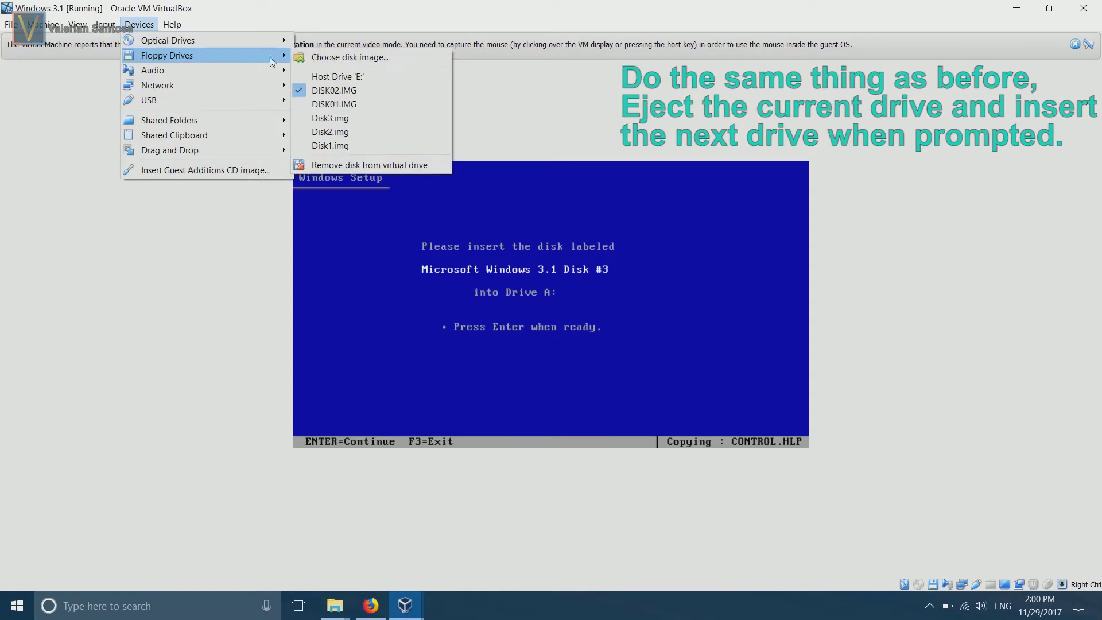
click(350, 57)
double_click(201, 150)
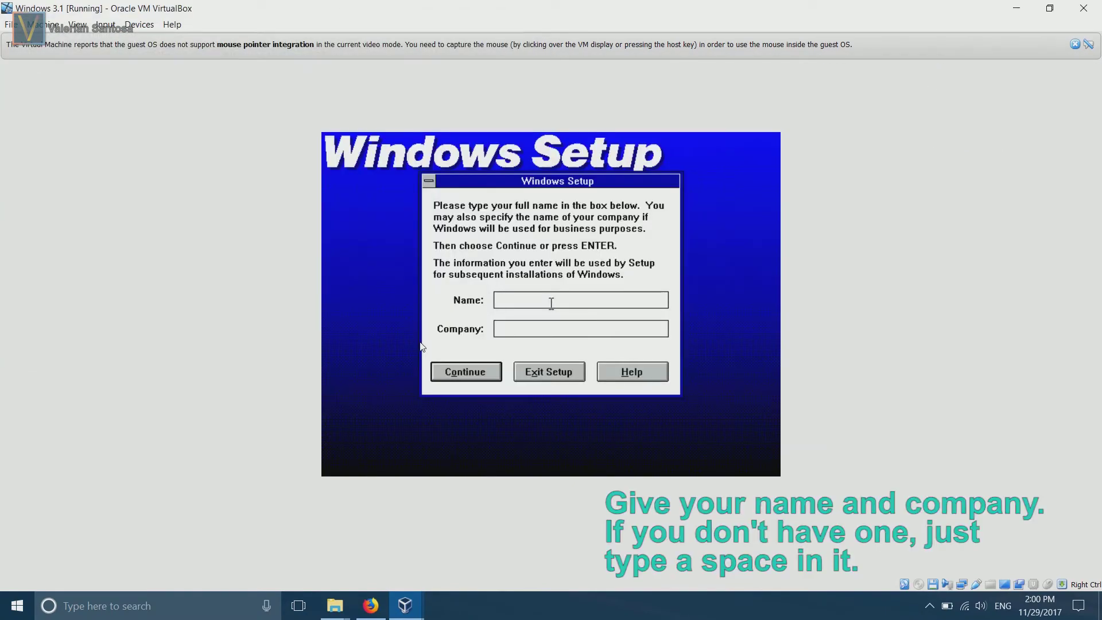
Step: Enter the user's full name in Windows Setup without a company name, allow mouse capture and confirm the details
text(Valerian Santosa)
click(464, 379)
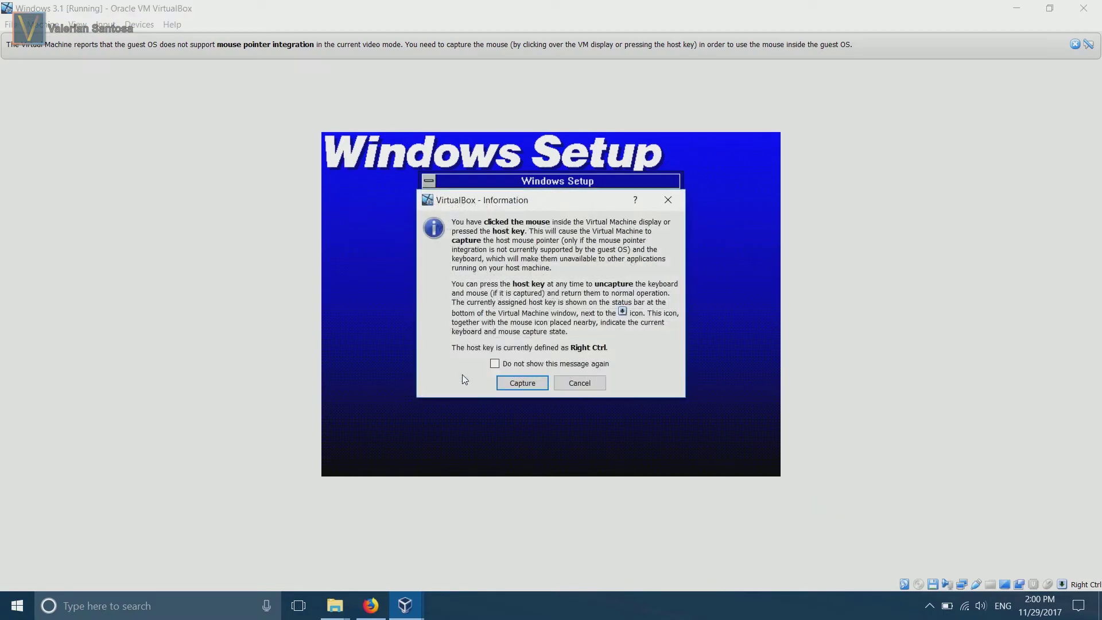
click(522, 383)
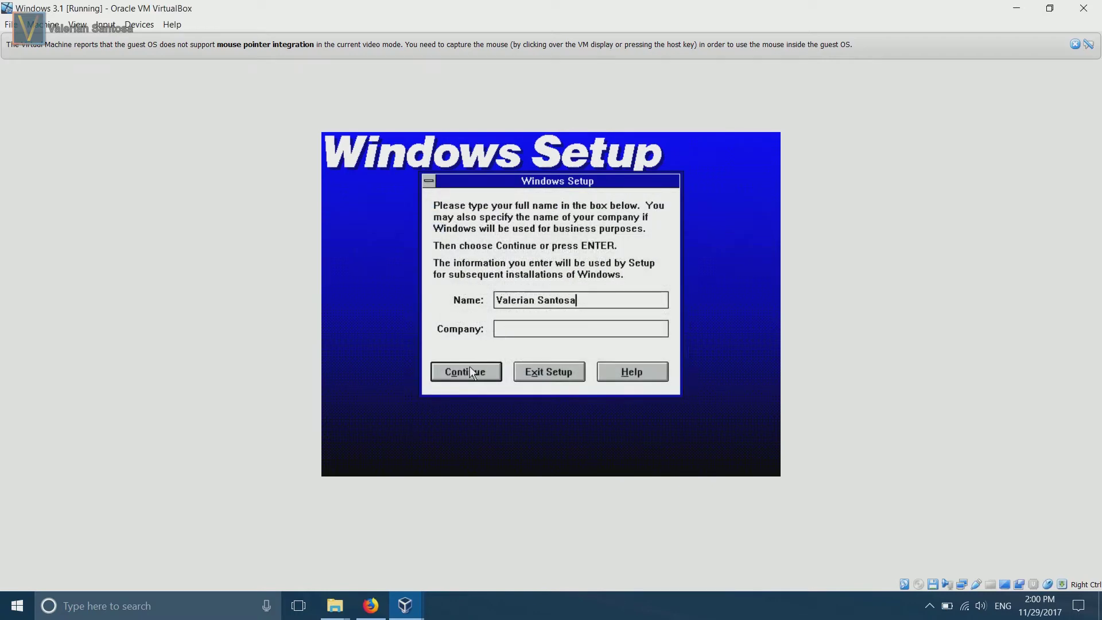
key(Tab)
click(477, 371)
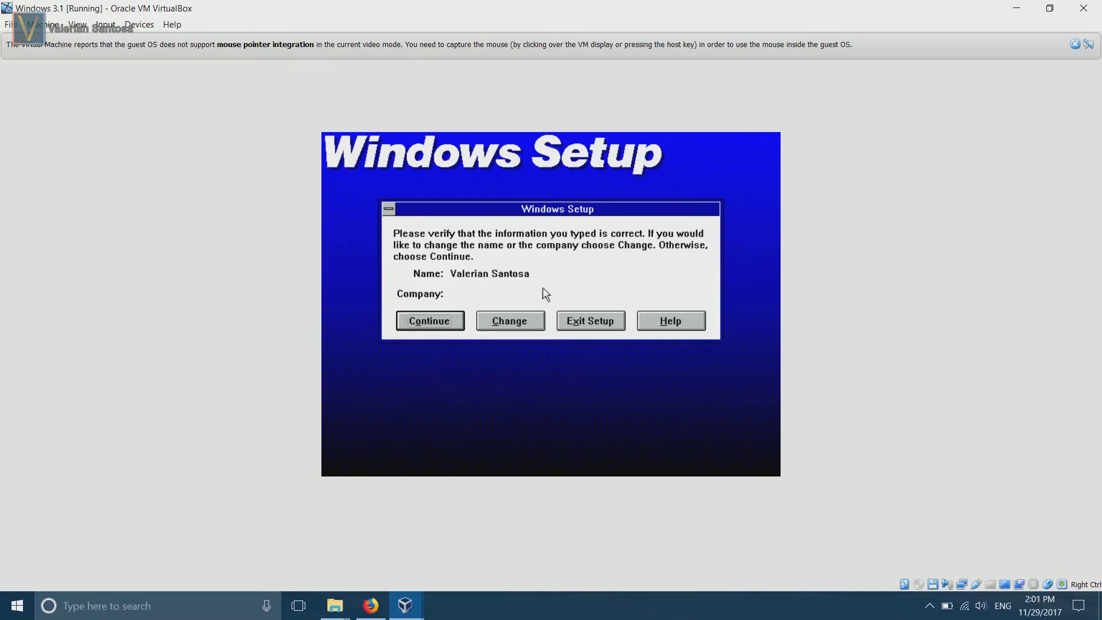
click(428, 322)
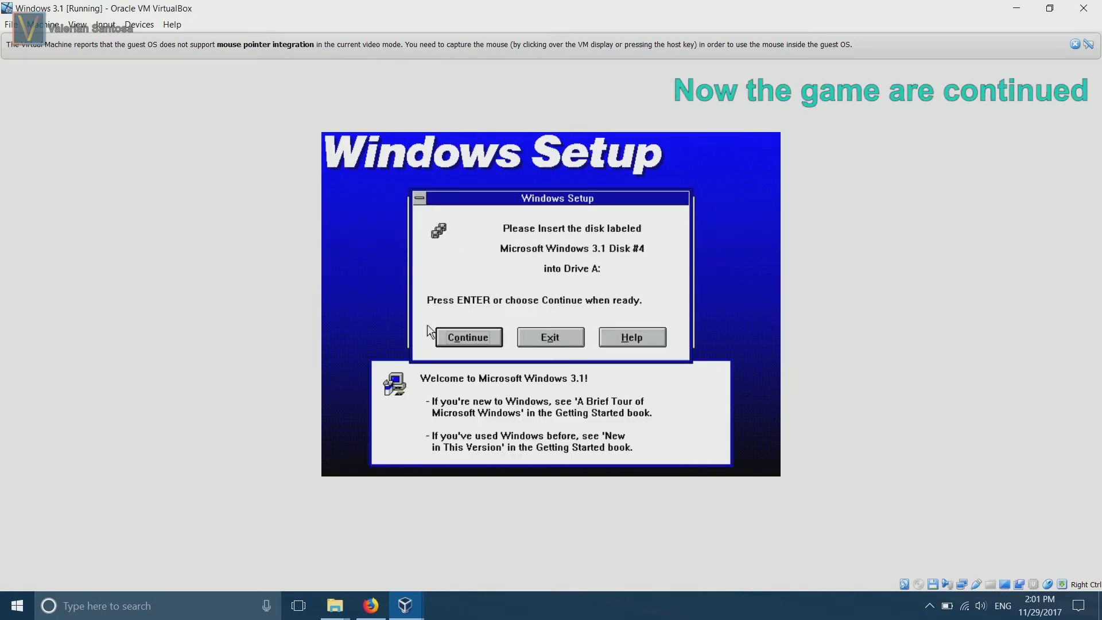
Step: Load the Windows 3.1 DISK04 image into the virtual floppy drive and continue Windows Setup
click(132, 24)
mouse_move(167, 54)
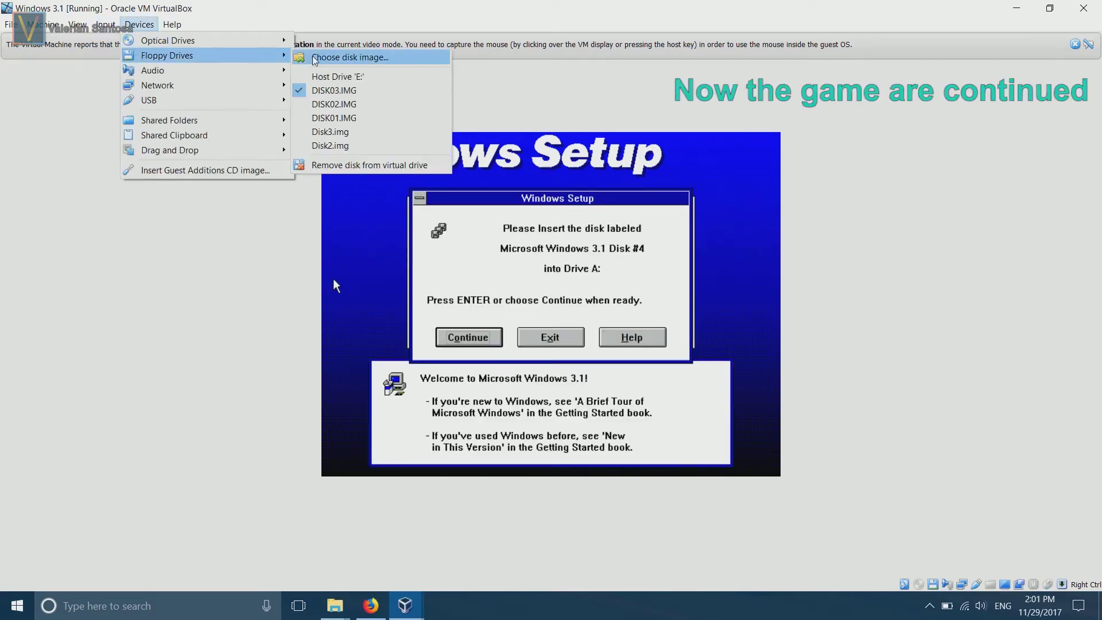
click(381, 59)
key(Return)
key(Return)
Step: Load the Windows 3.1 DISK05 image into the virtual floppy drive and continue Windows Setup
click(132, 24)
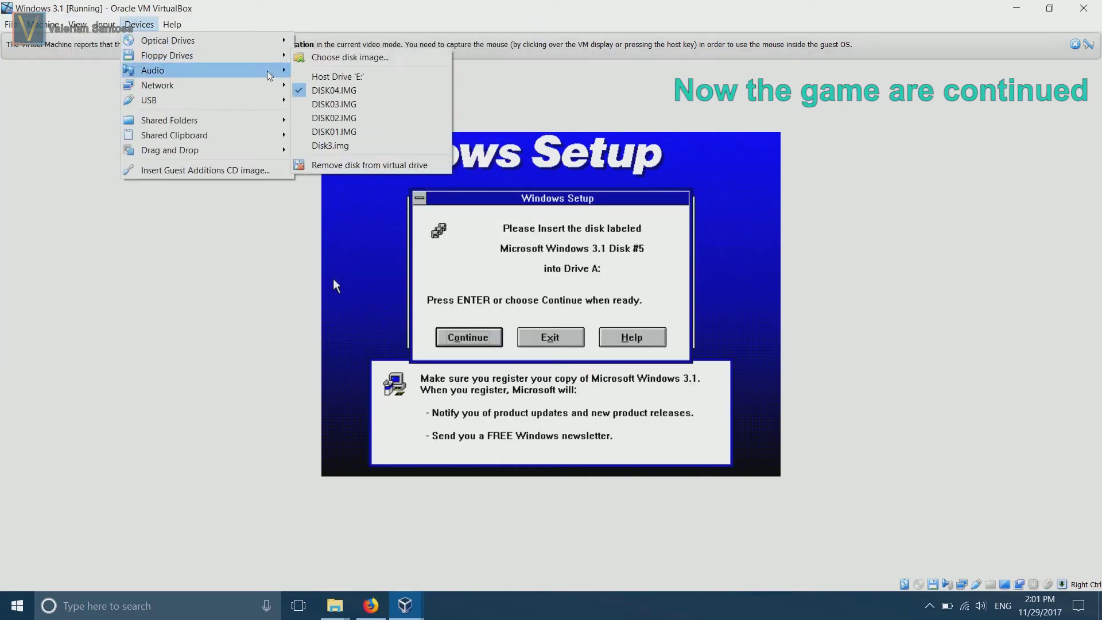
click(344, 56)
double_click(160, 182)
key(Return)
Step: Load the Windows 3.1 DISK06 image into the virtual floppy drive and continue Windows Setup
click(132, 24)
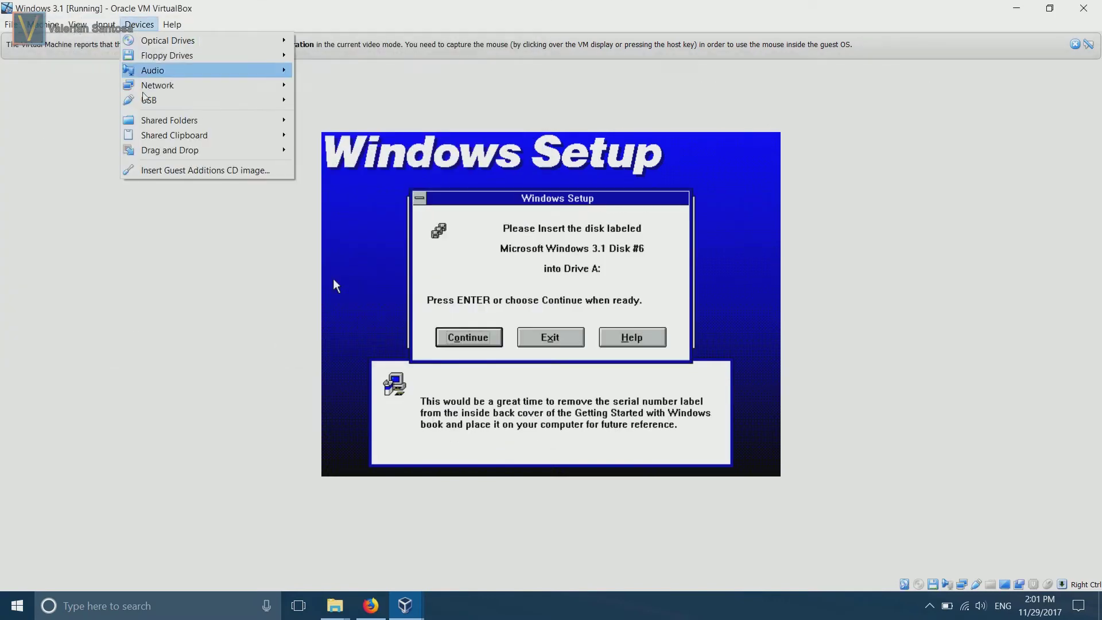
click(345, 56)
click(161, 195)
click(406, 338)
key(Return)
Step: Allow mouse capture and complete the printer installation with No Printer Attached
click(334, 281)
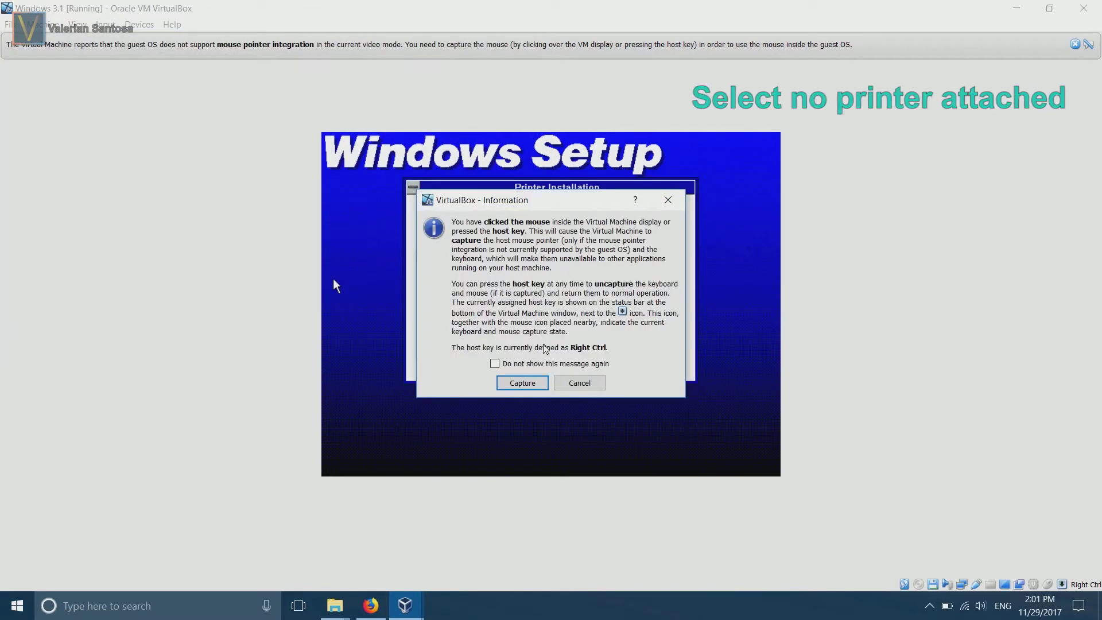
key(Return)
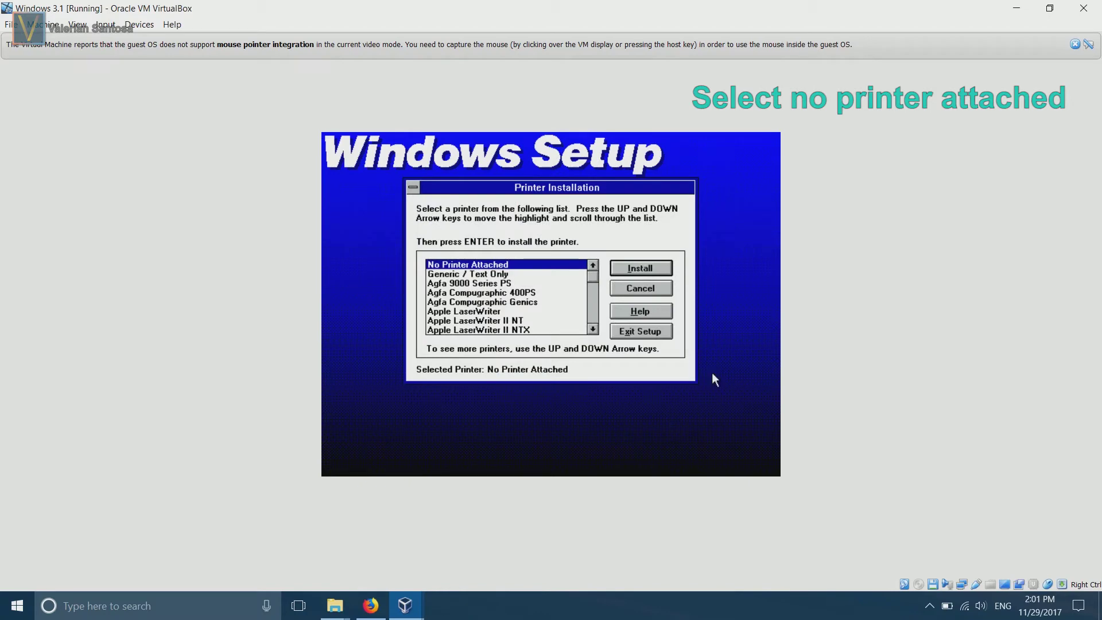
click(652, 268)
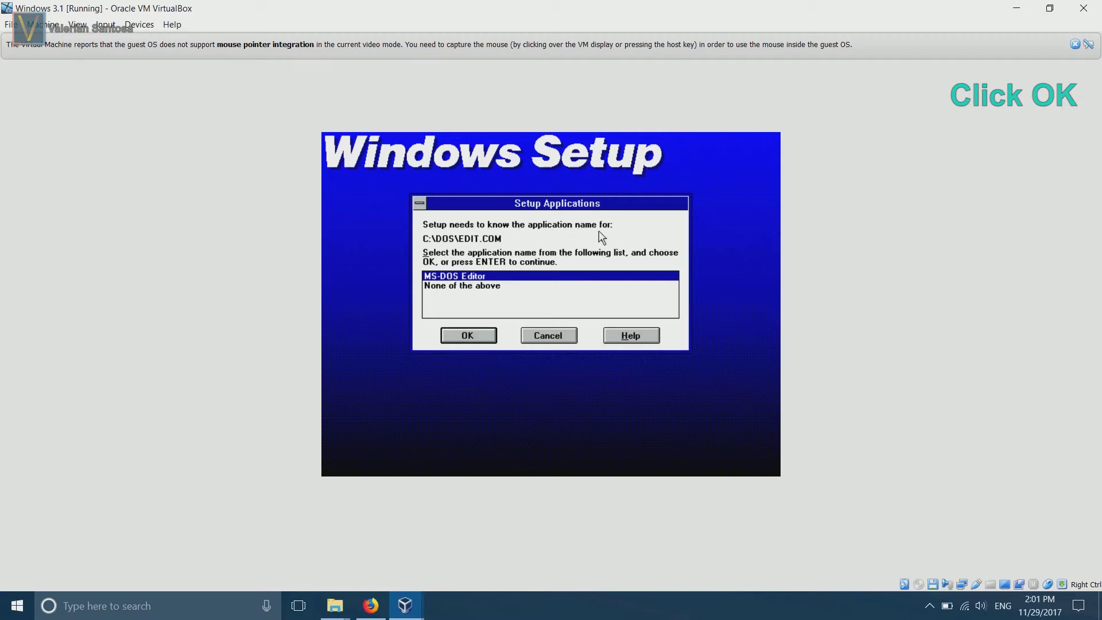
Step: Accept MS-DOS Editor as the application name for C:\DOS\EDIT.COM and skip the Windows tutorial
click(470, 342)
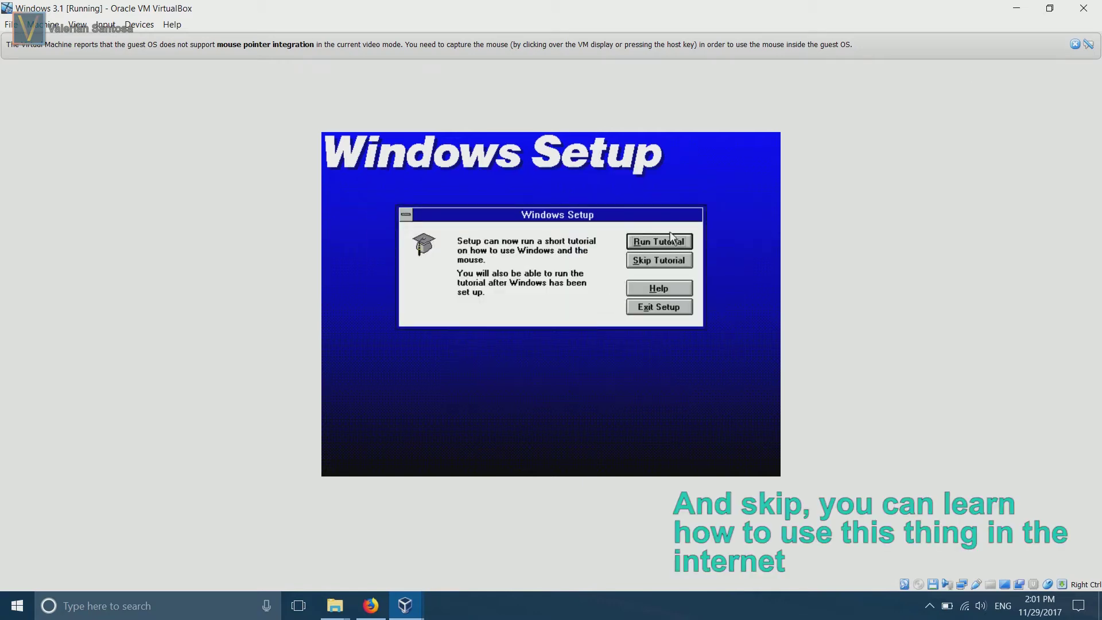
click(659, 261)
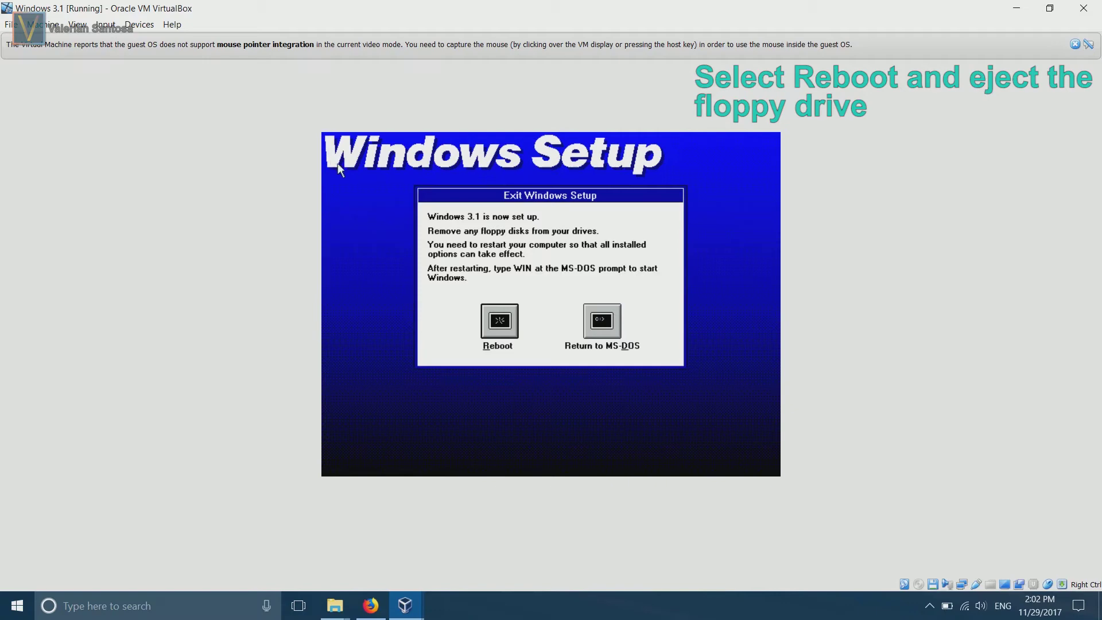
Step: Release the mouse from the virtual machine and remove the floppy disk from the virtual drive
key(Control_R)
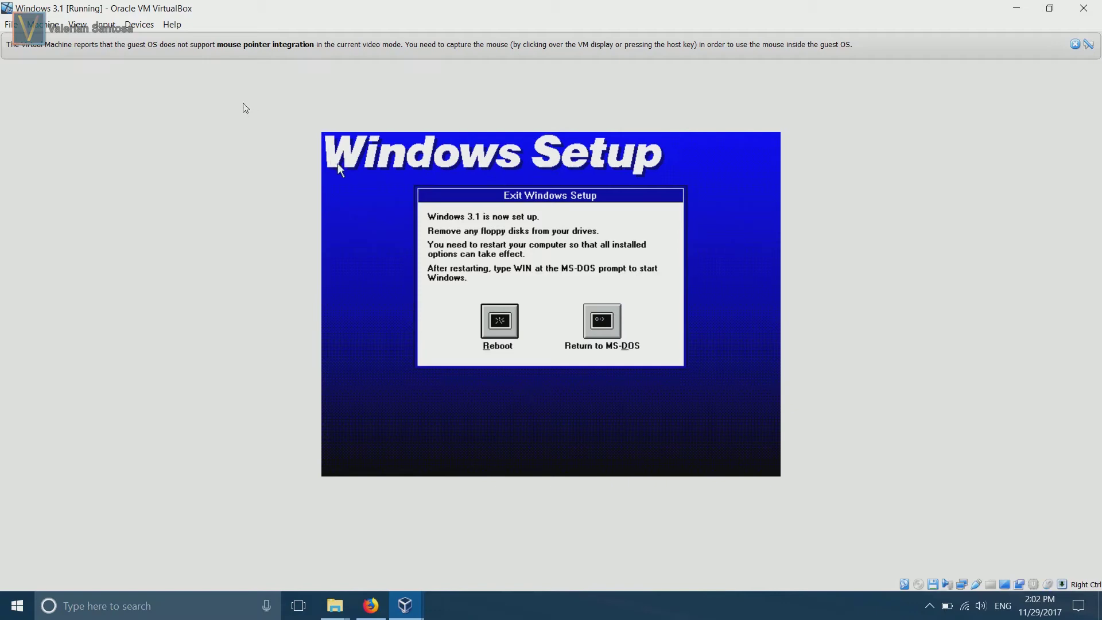
click(138, 24)
mouse_move(148, 56)
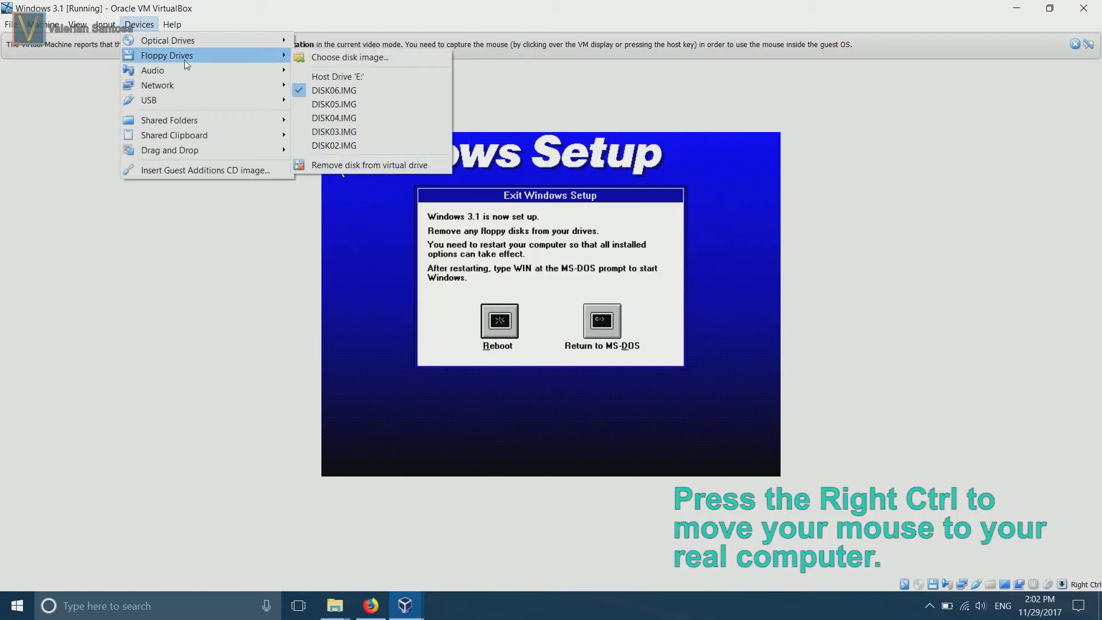
click(369, 166)
Step: Capture the mouse again to reboot from Windows Setup, and start Windows 3.1 with the win command
click(359, 188)
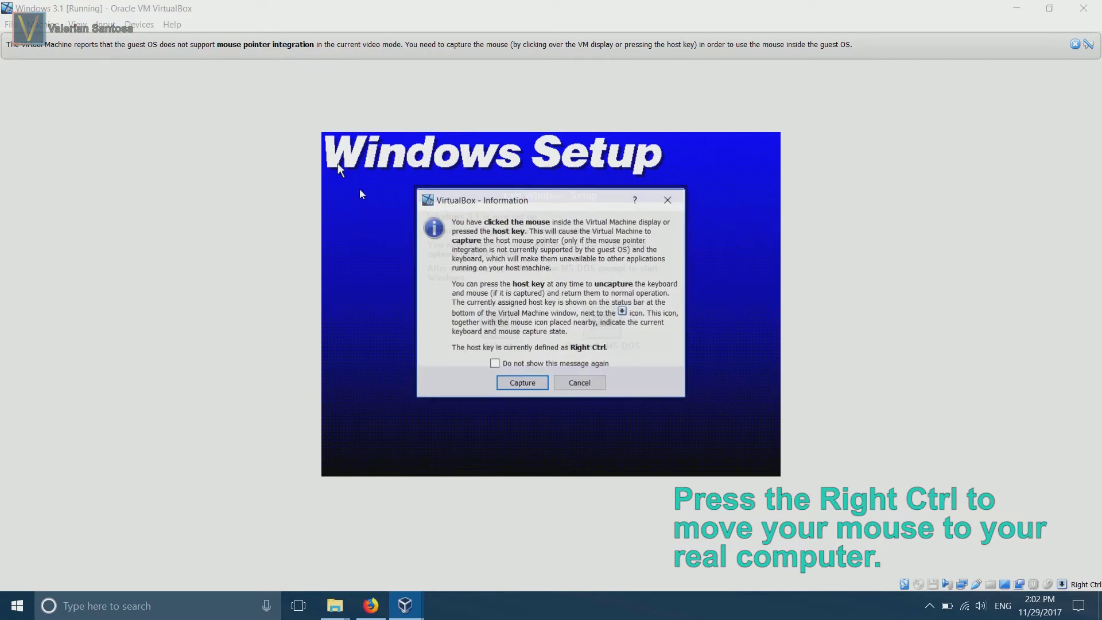
click(522, 382)
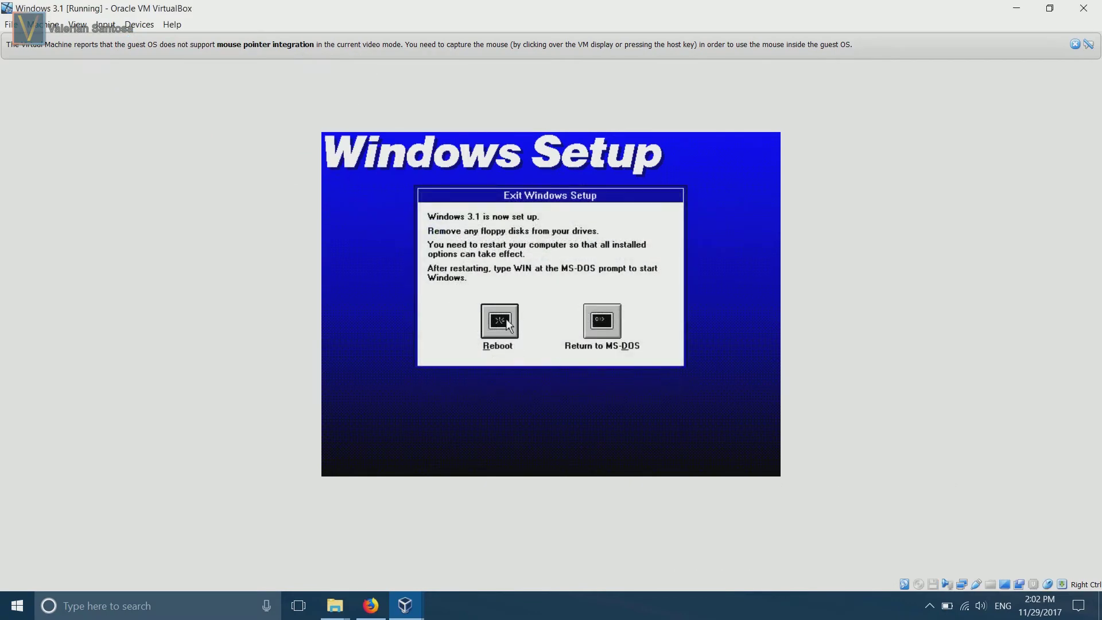
click(507, 323)
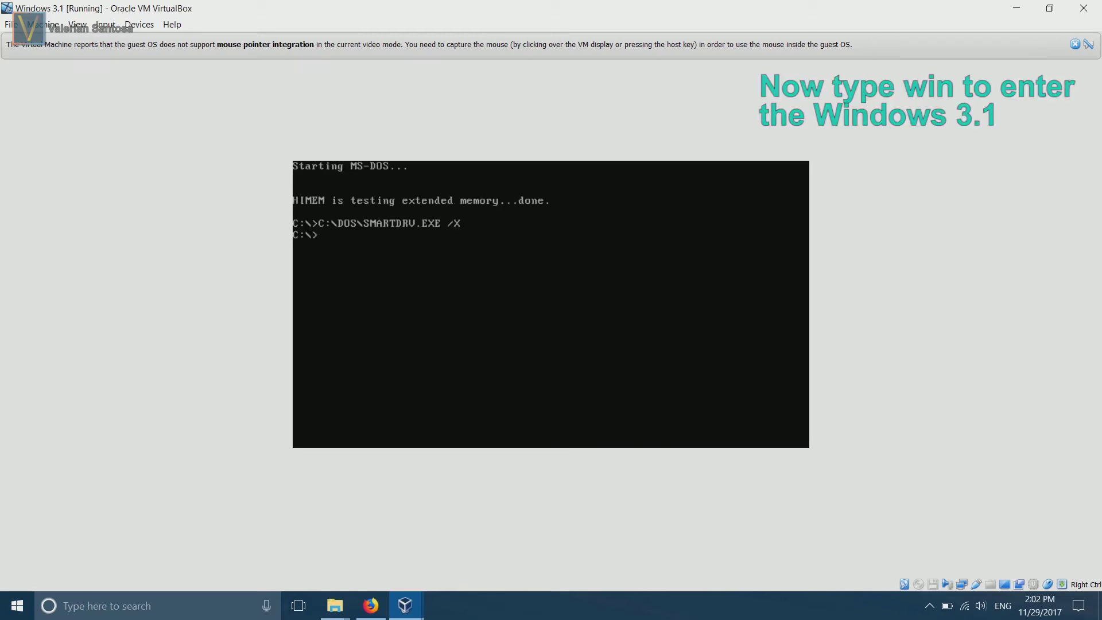
key(Return)
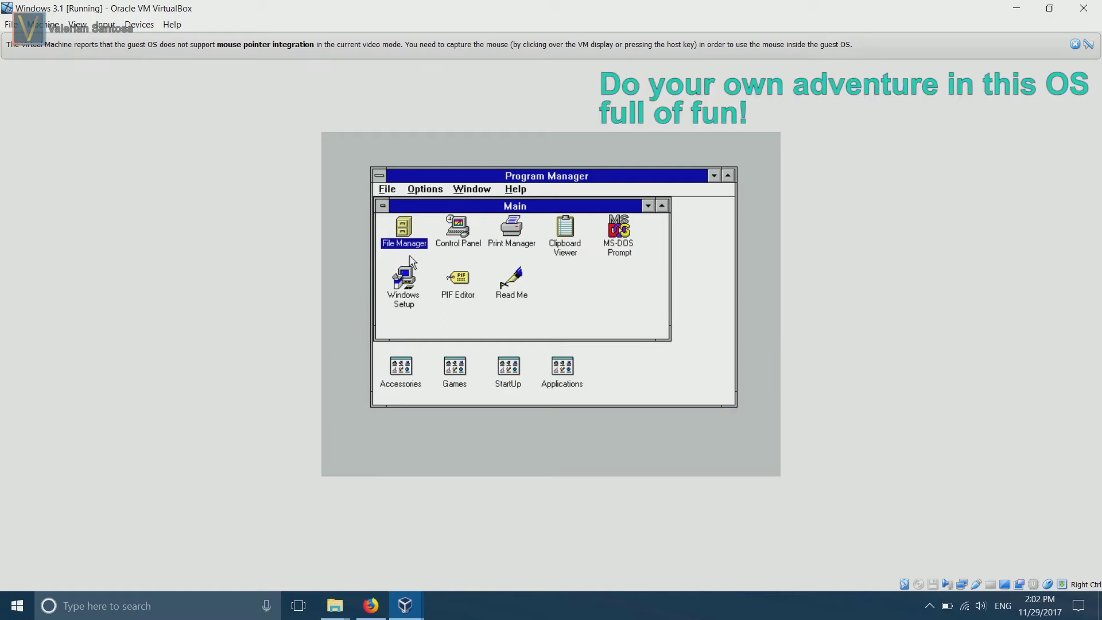
Step: Close the Main group window in Program Manager
click(382, 206)
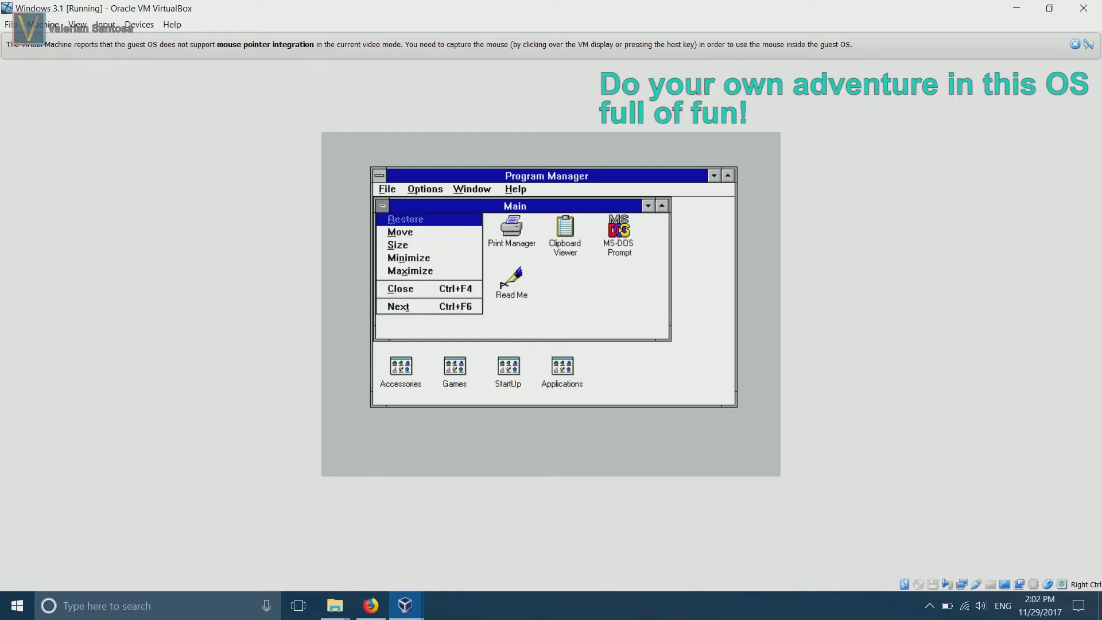
click(383, 205)
double_click(383, 206)
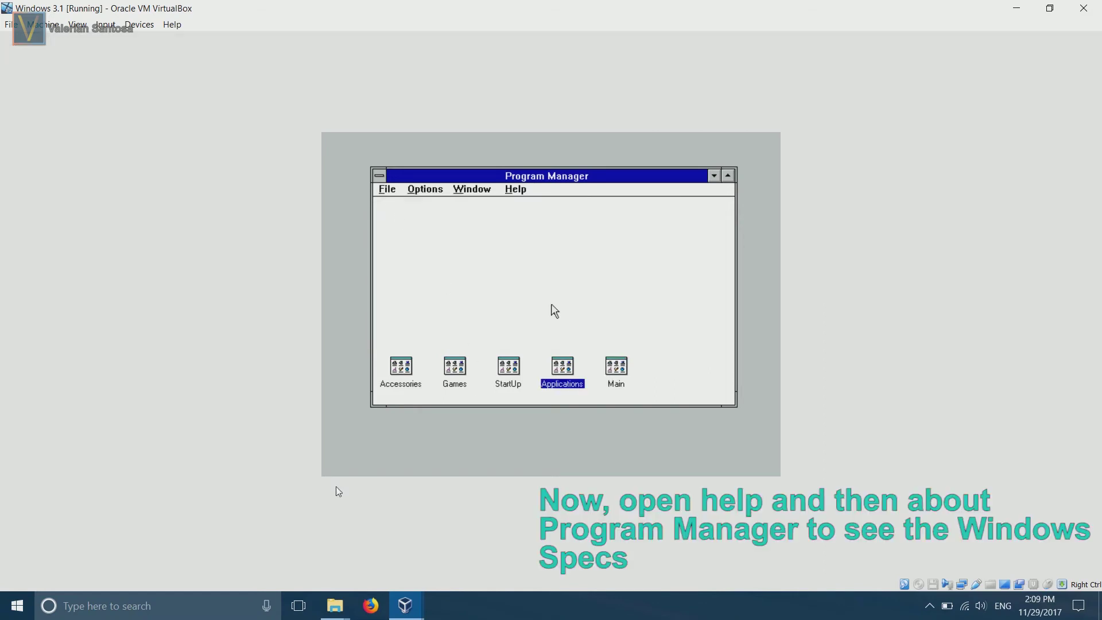
Step: View the Windows version, memory and system resources in About Program Manager, and close the dialog
click(520, 191)
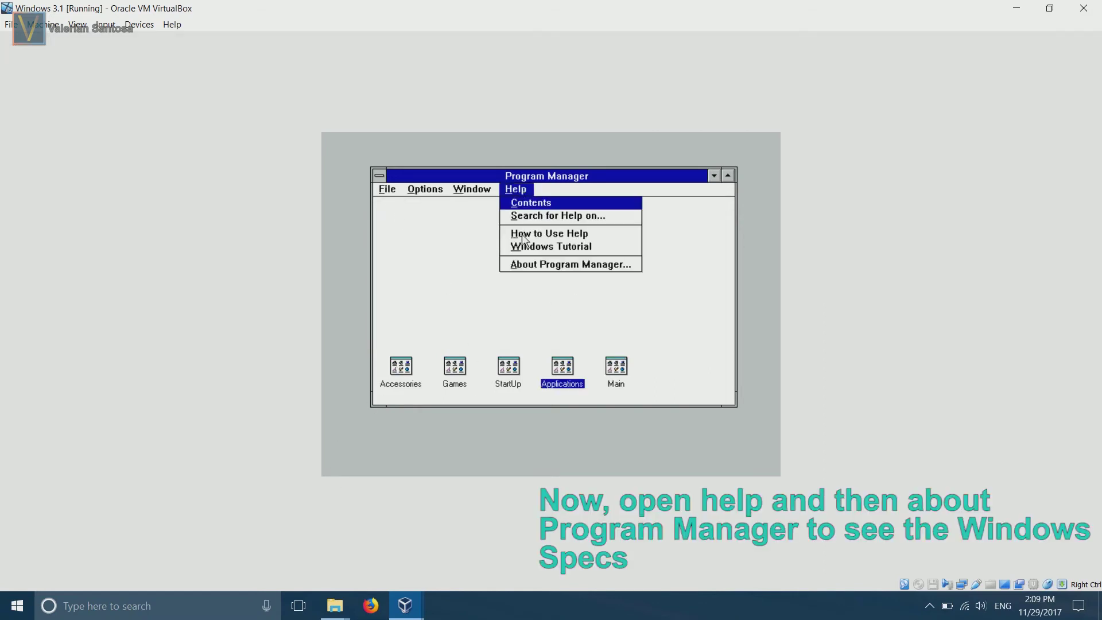
click(518, 268)
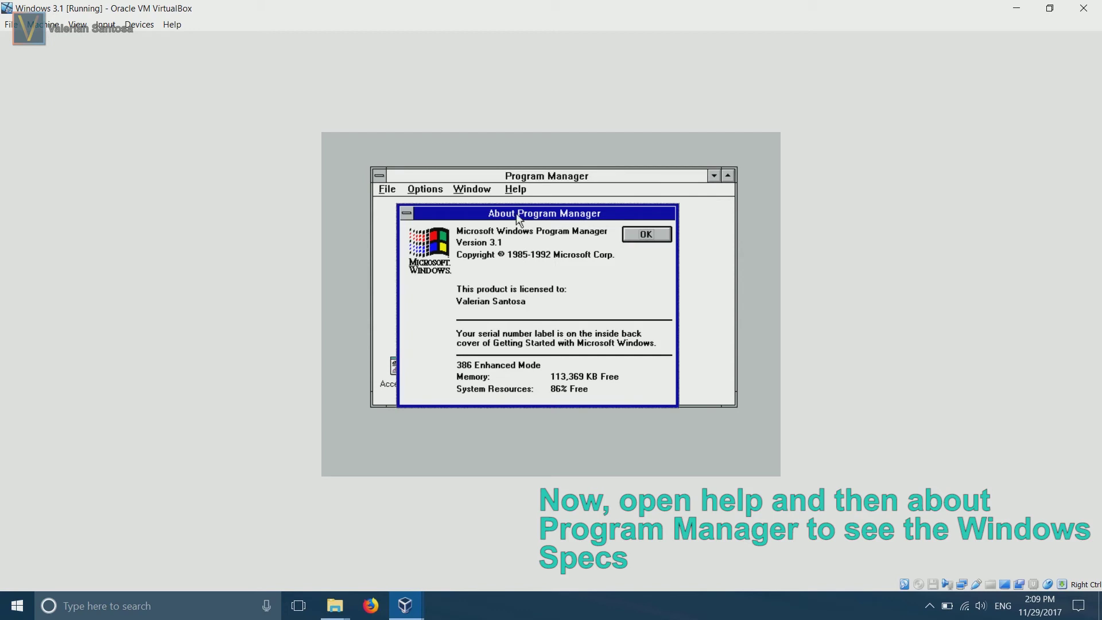
drag(515, 208, 545, 192)
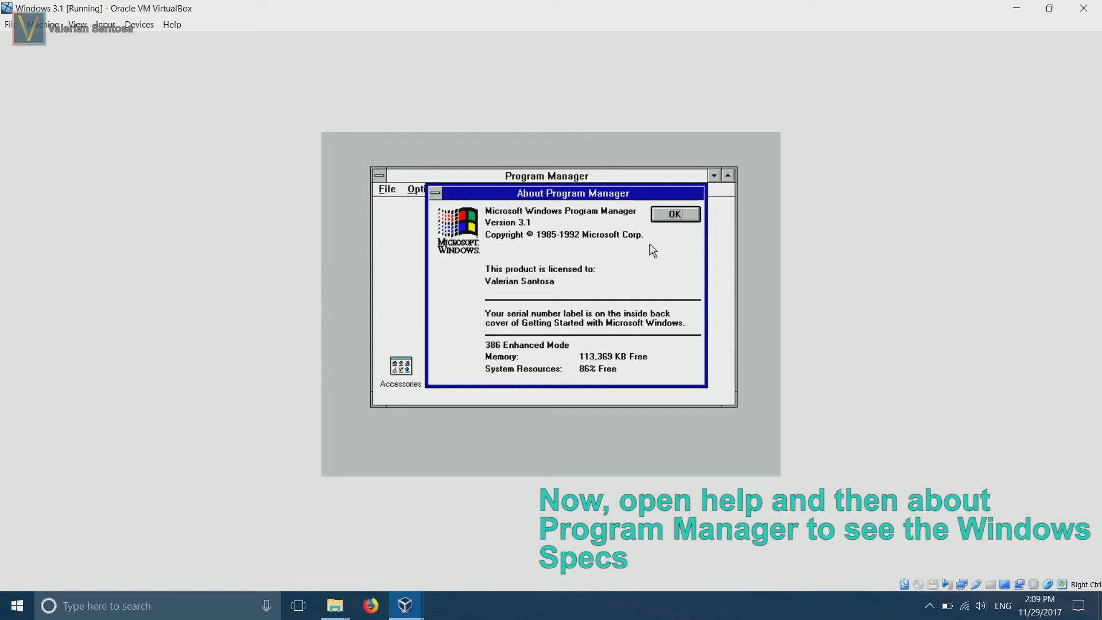
click(660, 217)
Step: Open Write from the Accessories group and enter "Now, you have finished the Windows 3.1 Installation."
double_click(398, 367)
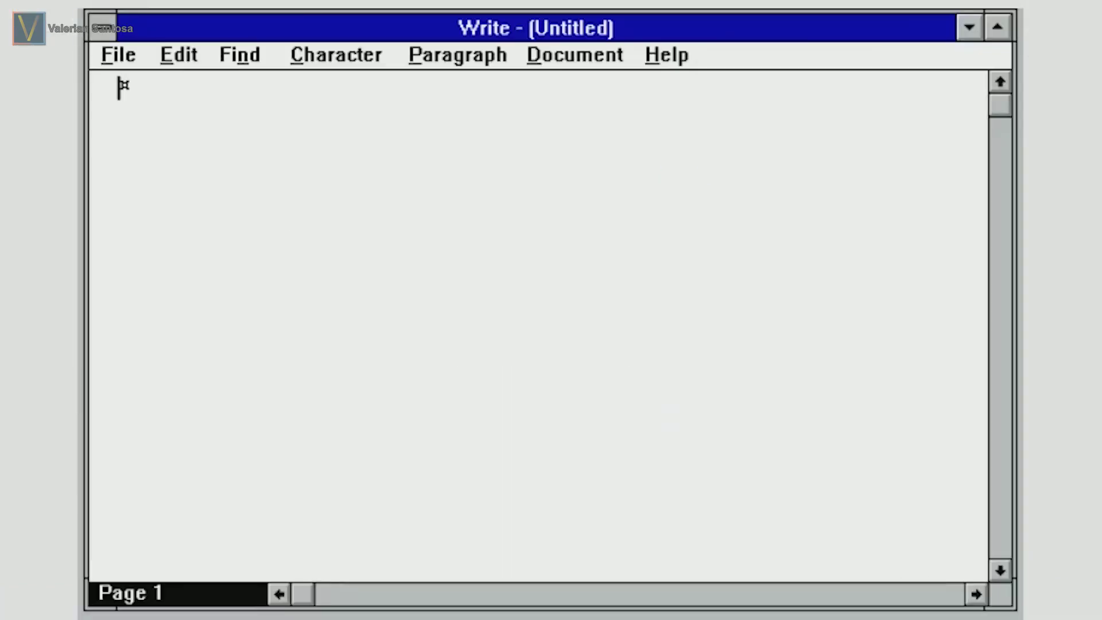
text(Now, you have finished )
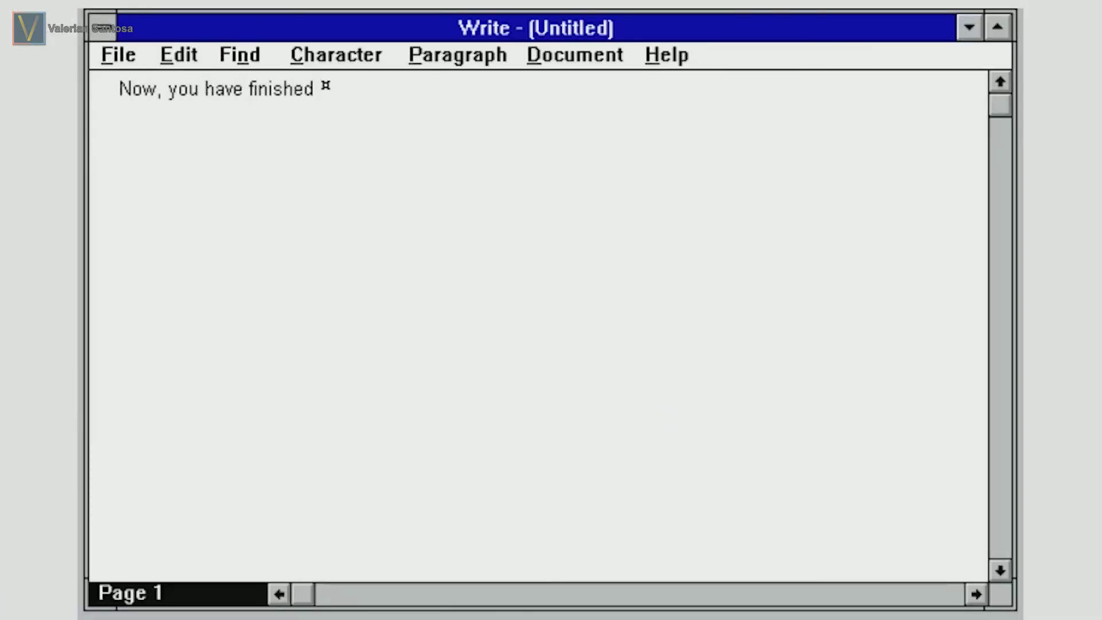
text(the Windows 3.1 Installation.)
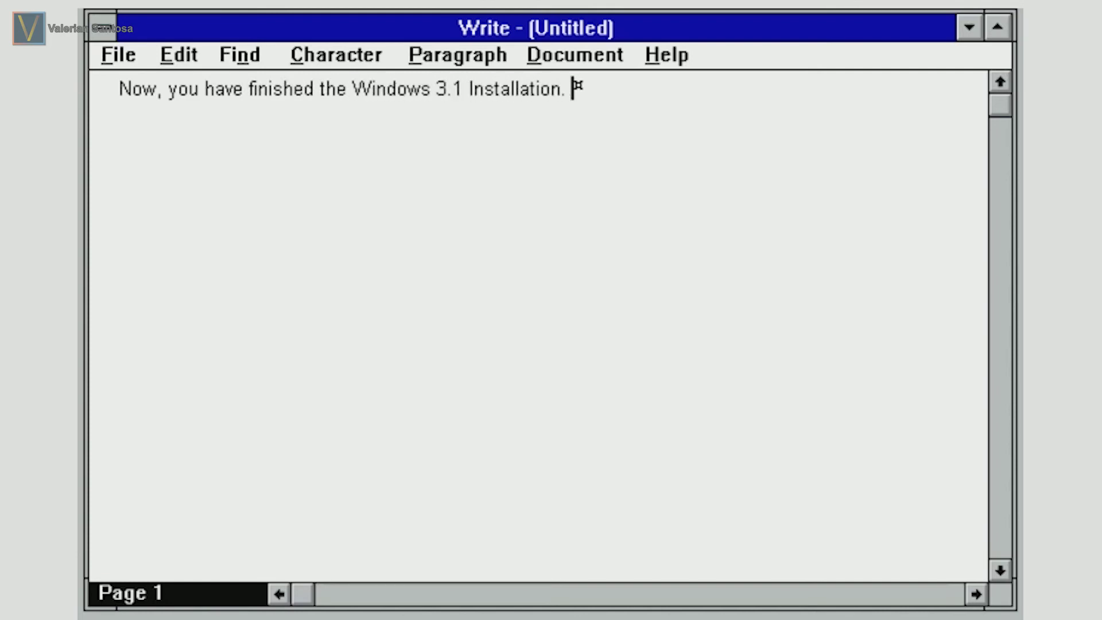
Step: Add the lines "Enjoy your Windows and Stay tuned" and "Because next time, I will make a tutorial about installing office products in the windows."
key(Return)
text(Enjoy your Windows and Stay tud)
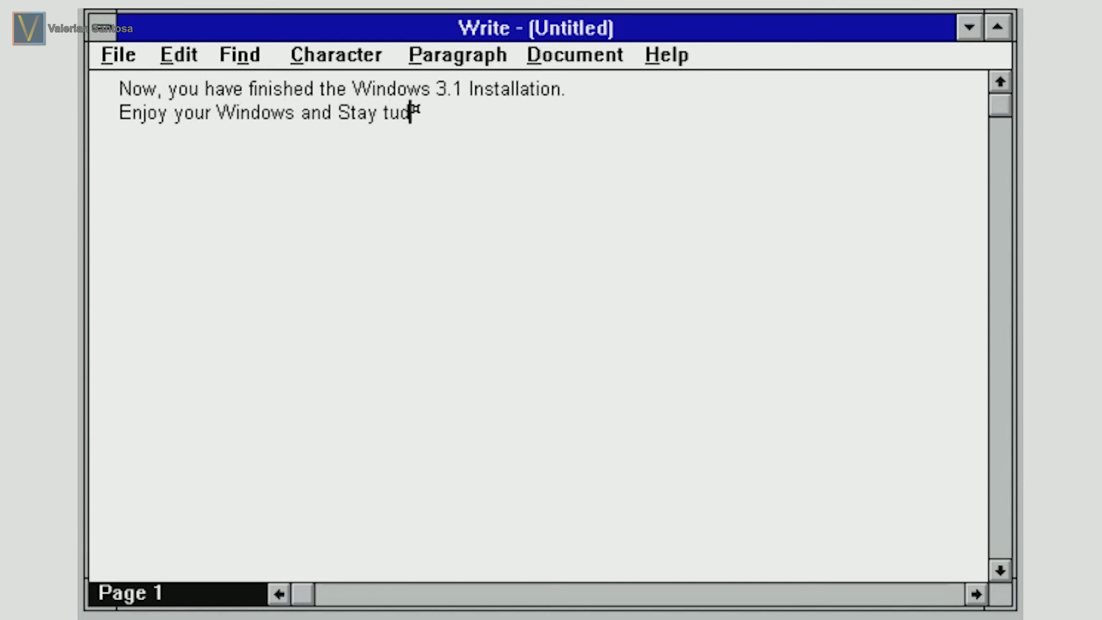
key(BackSpace)
text(ned)
key(Return)
text(Because next time, I will )
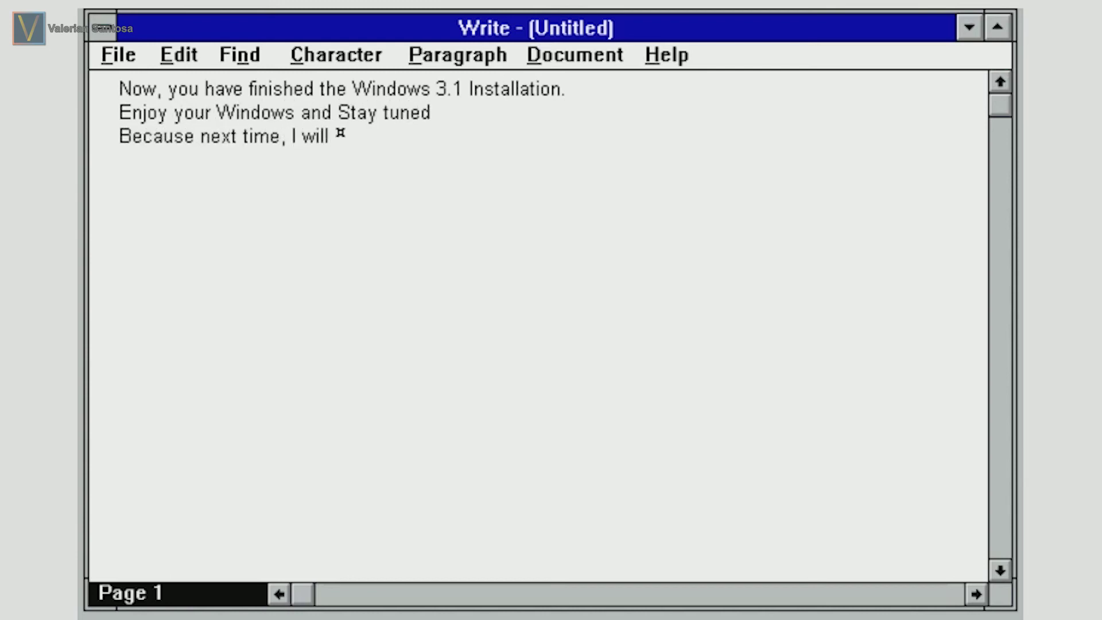
text(make a tutorial about inst)
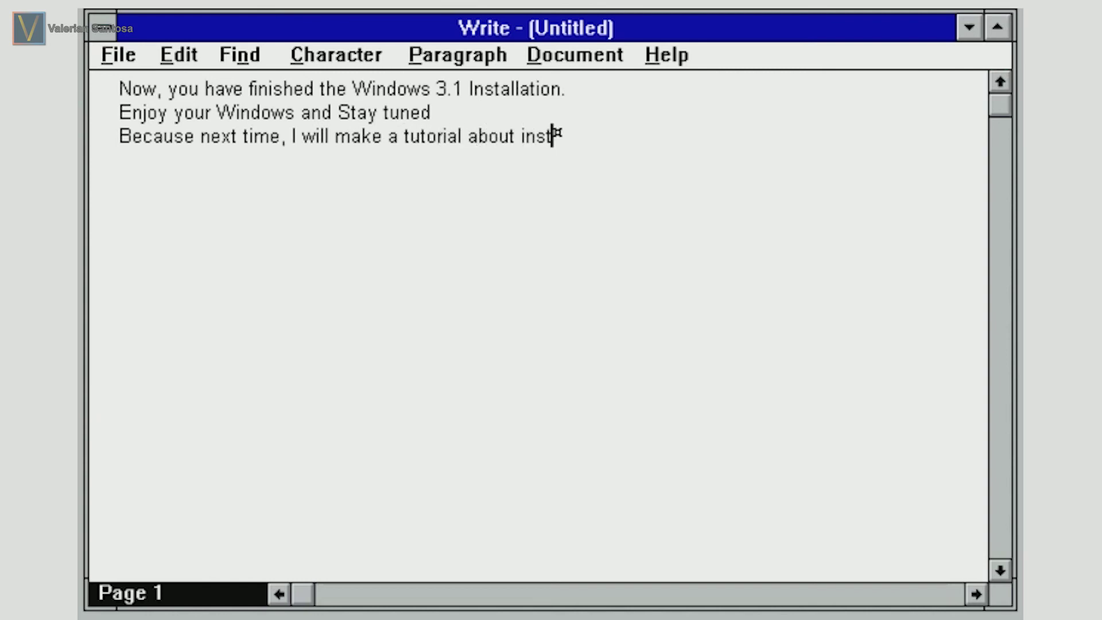
text(alling office products in the windows.)
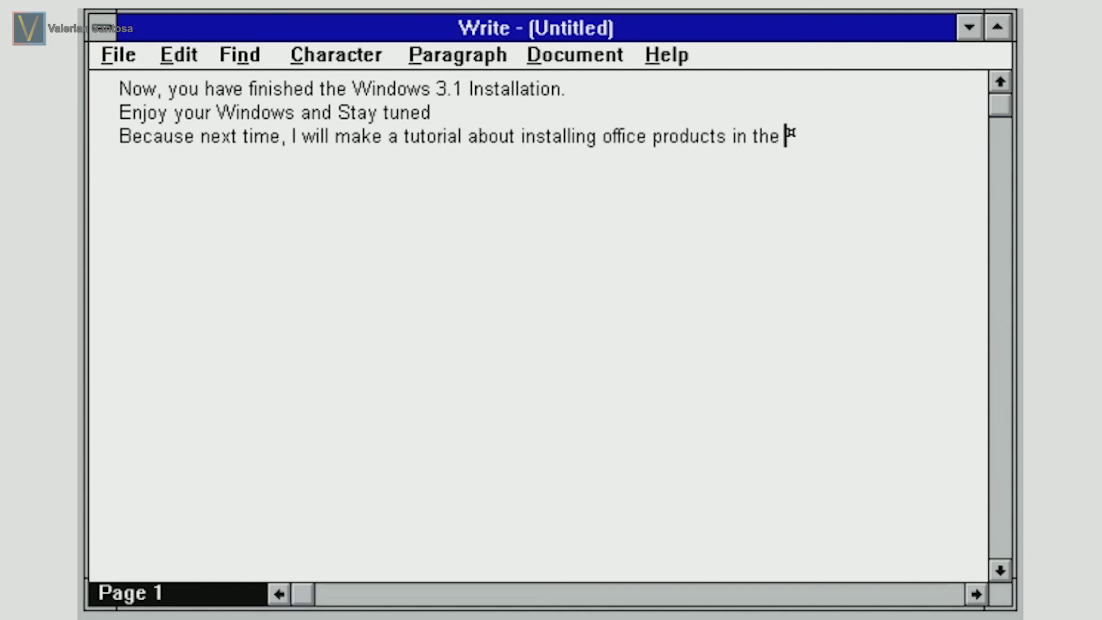
Step: After a blank line, add "Don't Forget to leave a comment, like, and subscribing to this channel."
key(Return)
key(Return)
text(Don)
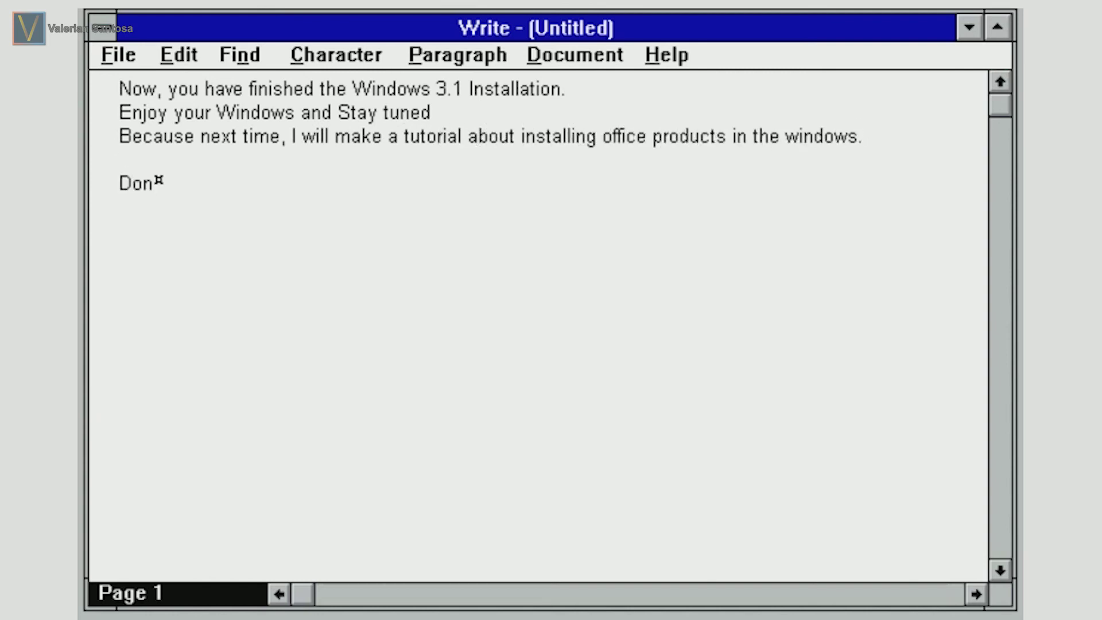
text('t Forget to leave a comment)
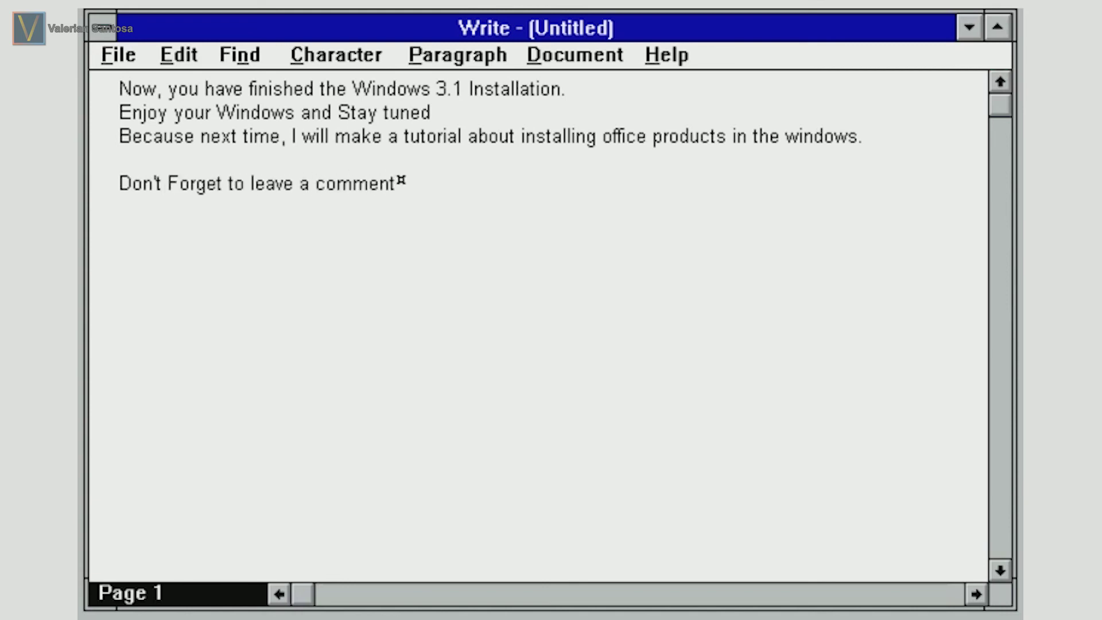
text(, like, and subscribing to this channel.)
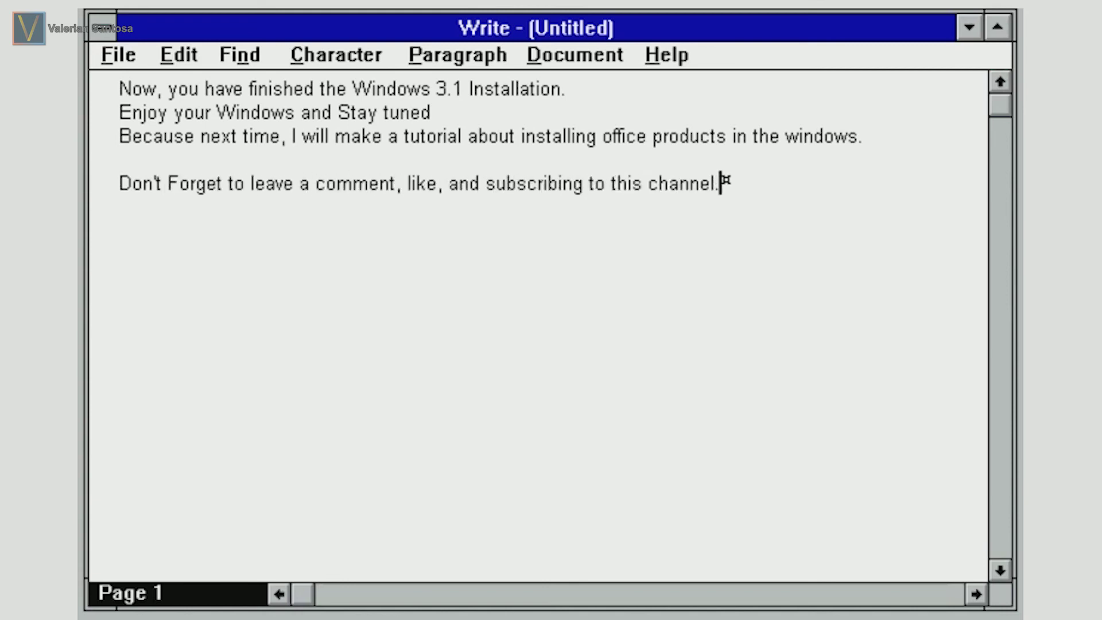
Step: Finish the note with the lines "Also, watch my other contents !" and "See you next time !!!!"
key(Return)
text(Also, watch my other contents )
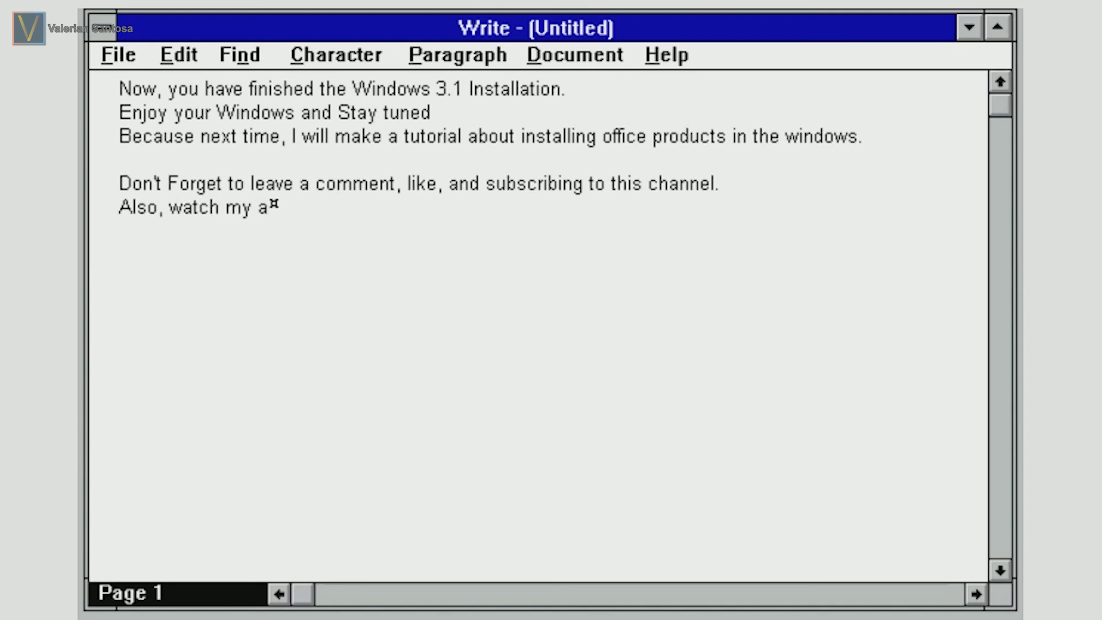
text(!)
key(Return)
text(See you next time !!!!)
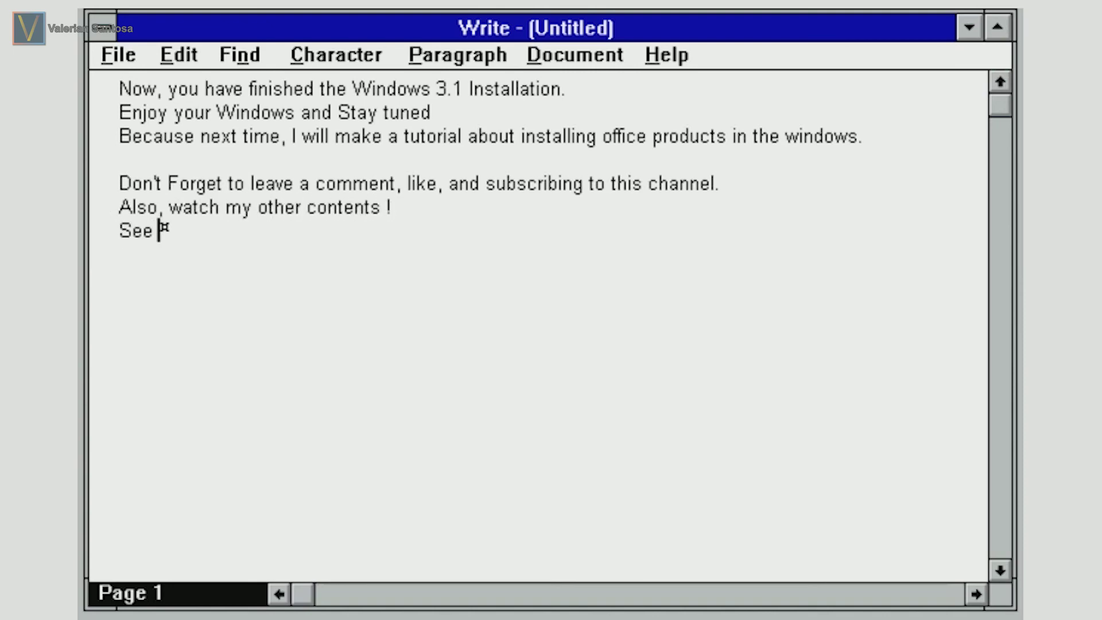